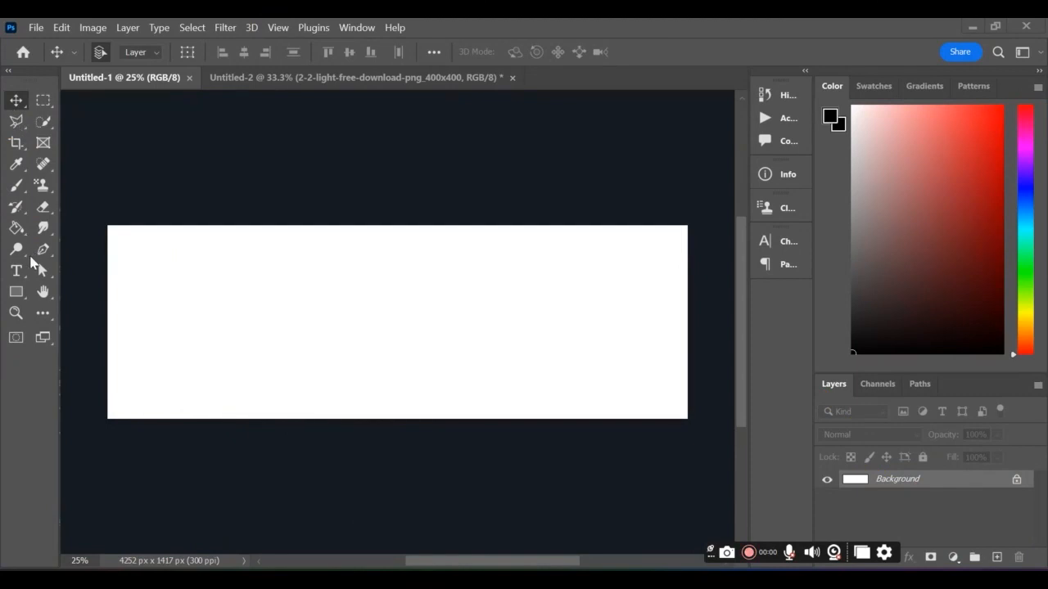
Set the Rectangle tool's fill to black
{"action": "left_click", "coordinate": [16, 292]}
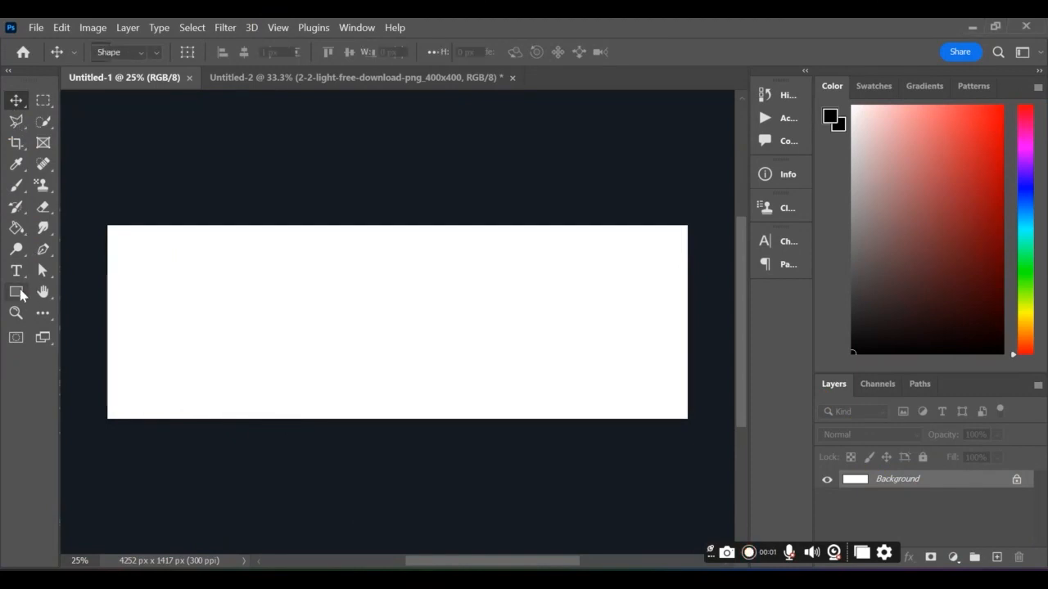
{"action": "left_click", "coordinate": [183, 53]}
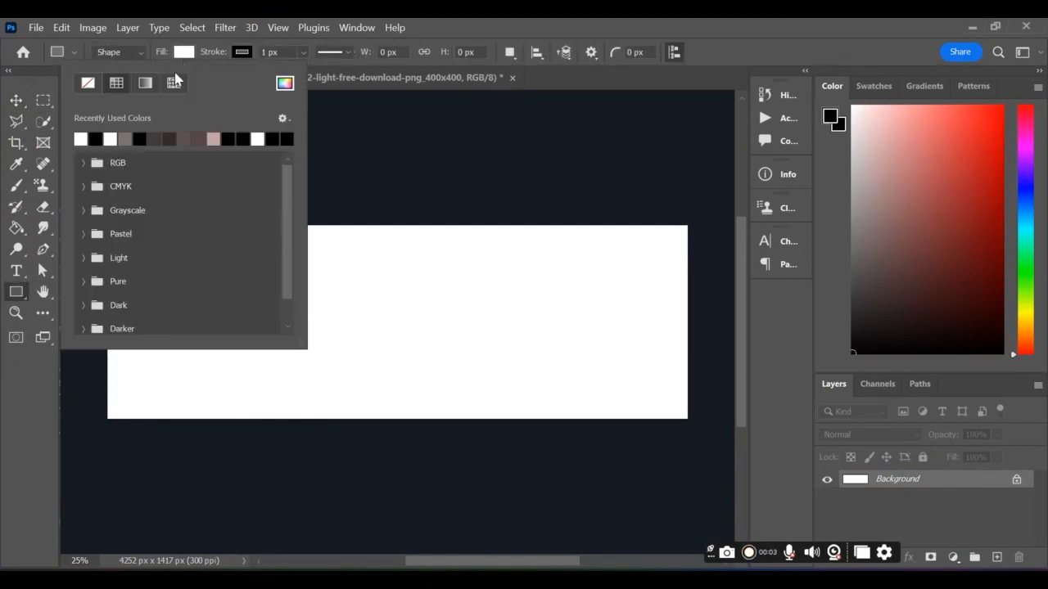
{"action": "left_click", "coordinate": [95, 137]}
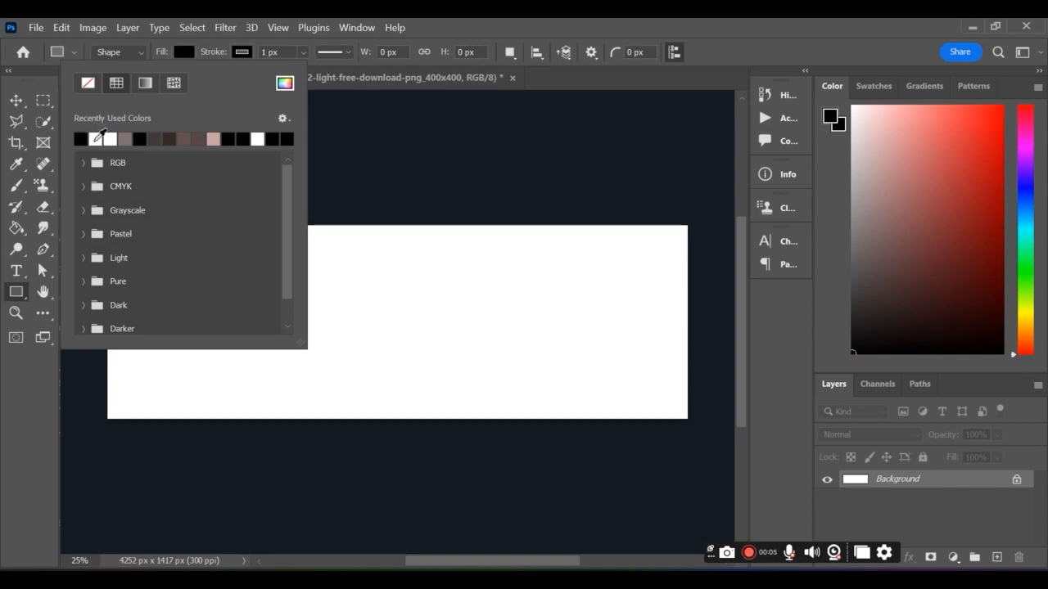
{"action": "left_click", "coordinate": [183, 54]}
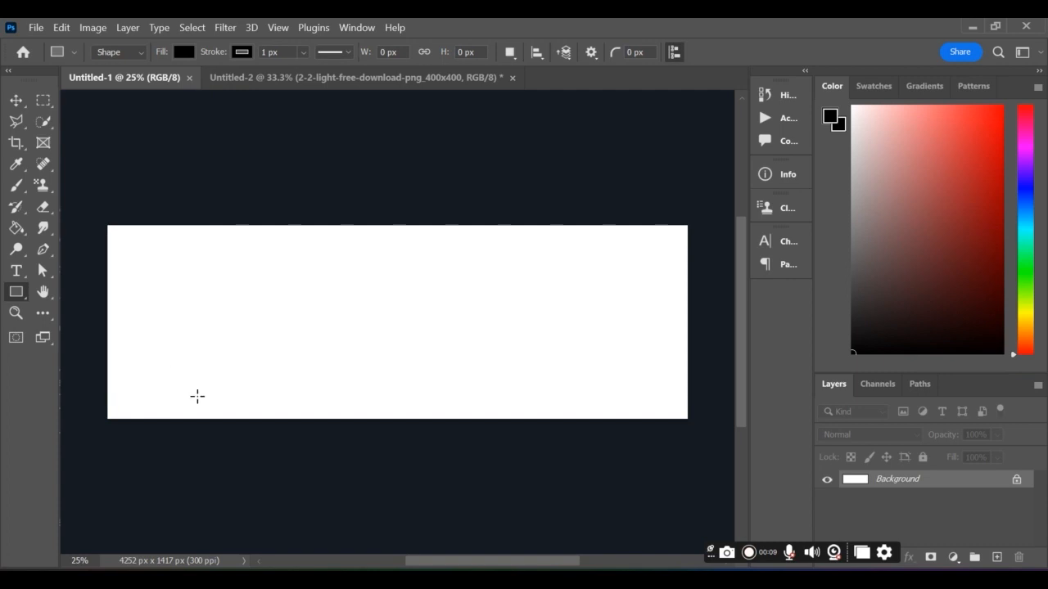
Add a vertical guide at the horizontal centre of the canvas, showing the rulers only while placing it
{"action": "key", "text": "ctrl+r"}
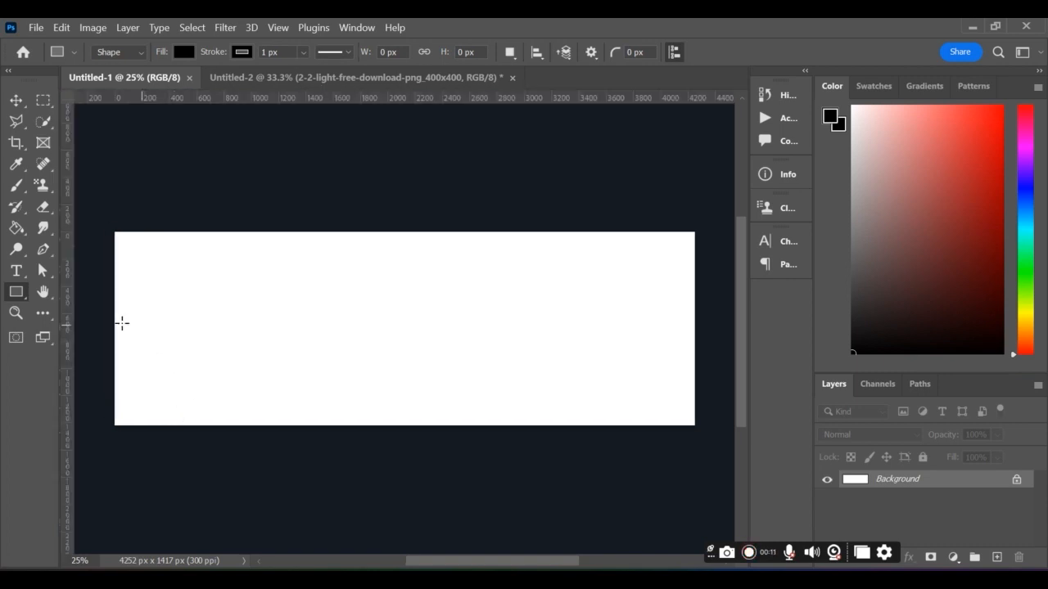
{"action": "left_click_drag", "start_coordinate": [66, 323], "coordinate": [402, 331]}
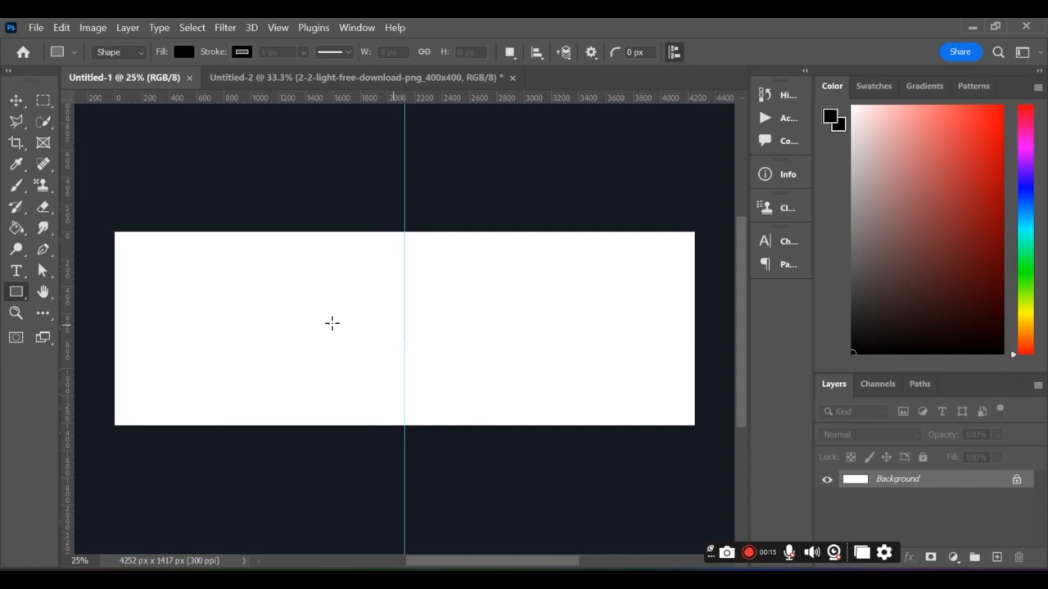
{"action": "key", "text": "ctrl+r"}
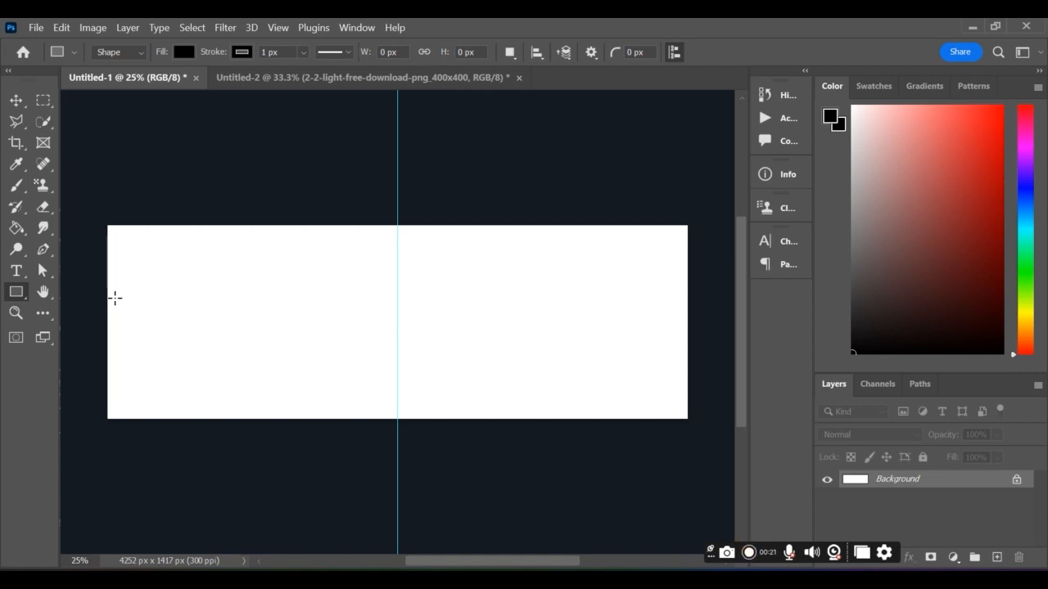
Draw a black rectangle about 1957 × 812 px in the lower part of the canvas's left half
{"action": "left_click_drag", "start_coordinate": [117, 296], "coordinate": [381, 405]}
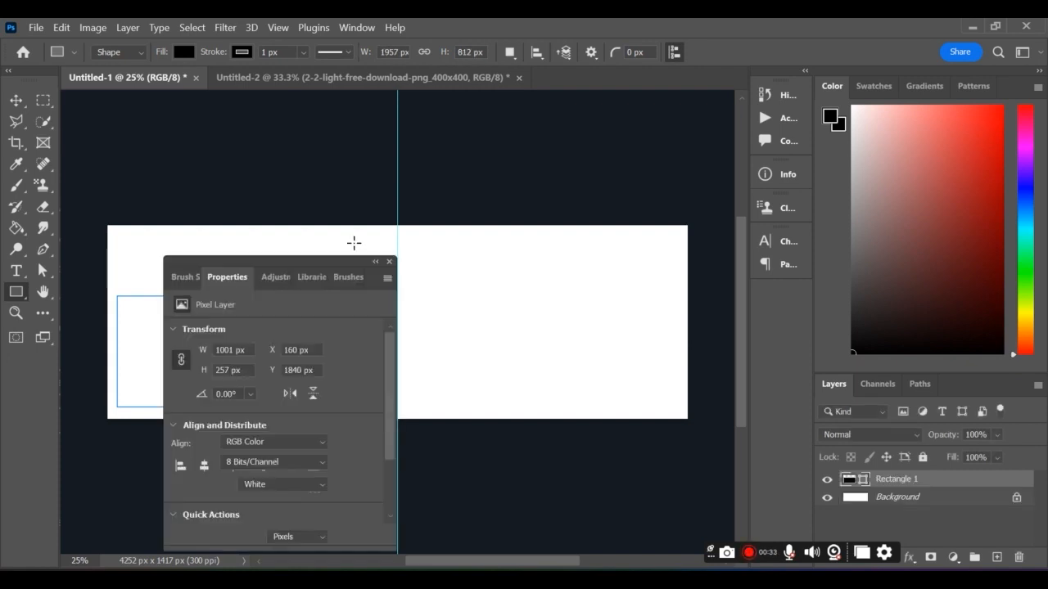
{"action": "left_click", "coordinate": [390, 262]}
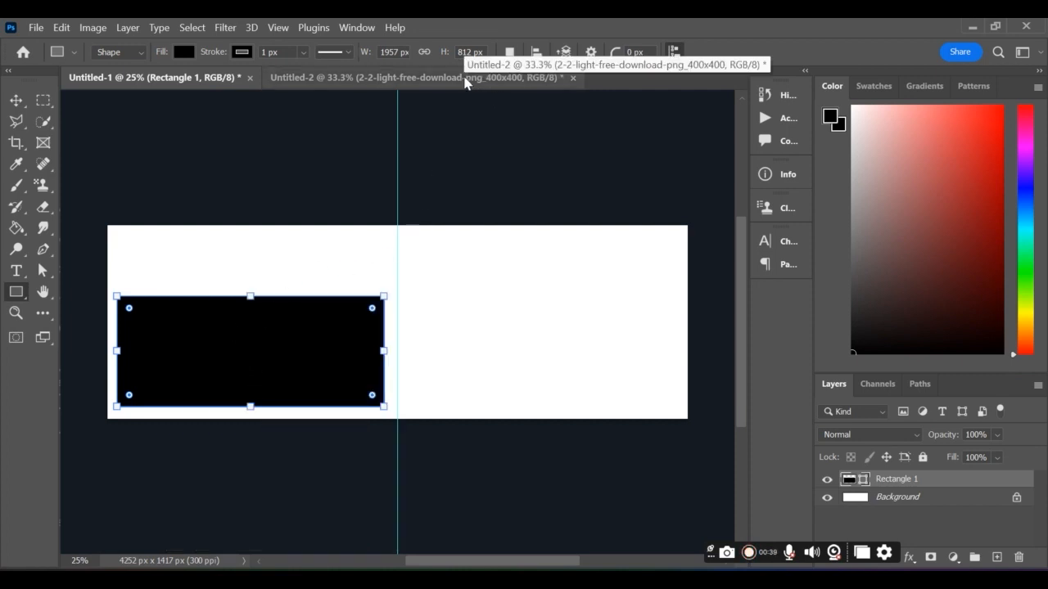
Copy the small upper-left couple photo from Untitled-2 into Untitled-1 and scale it to about 60.7% over the black rectangle
{"action": "left_click", "coordinate": [464, 80]}
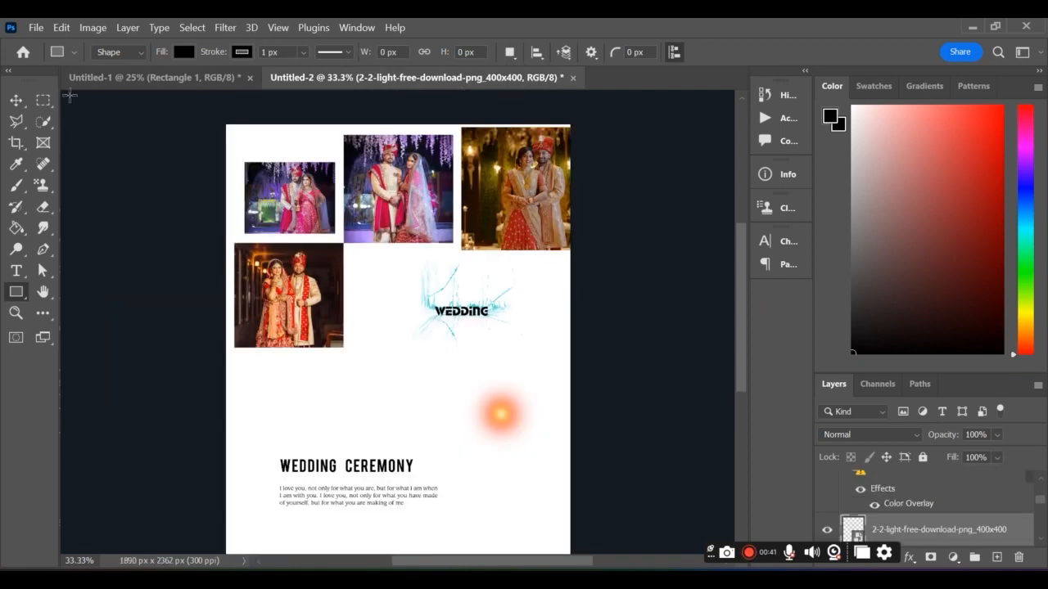
{"action": "left_click", "coordinate": [17, 104]}
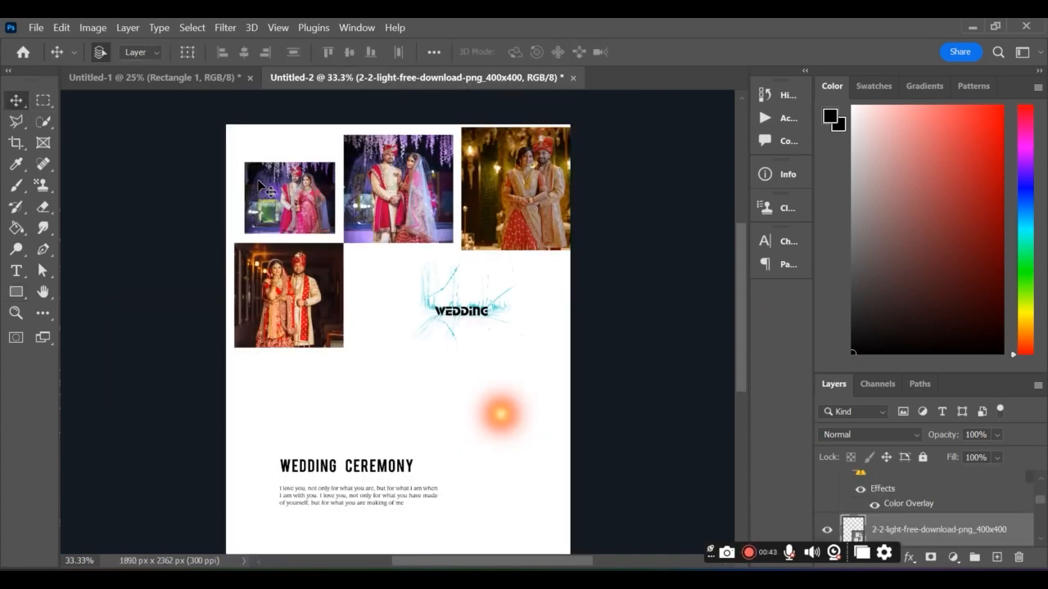
{"action": "left_click_drag", "start_coordinate": [270, 196], "coordinate": [423, 360]}
{"action": "key", "text": "ctrl+t"}
{"action": "left_click_drag", "start_coordinate": [362, 351], "coordinate": [350, 388]}
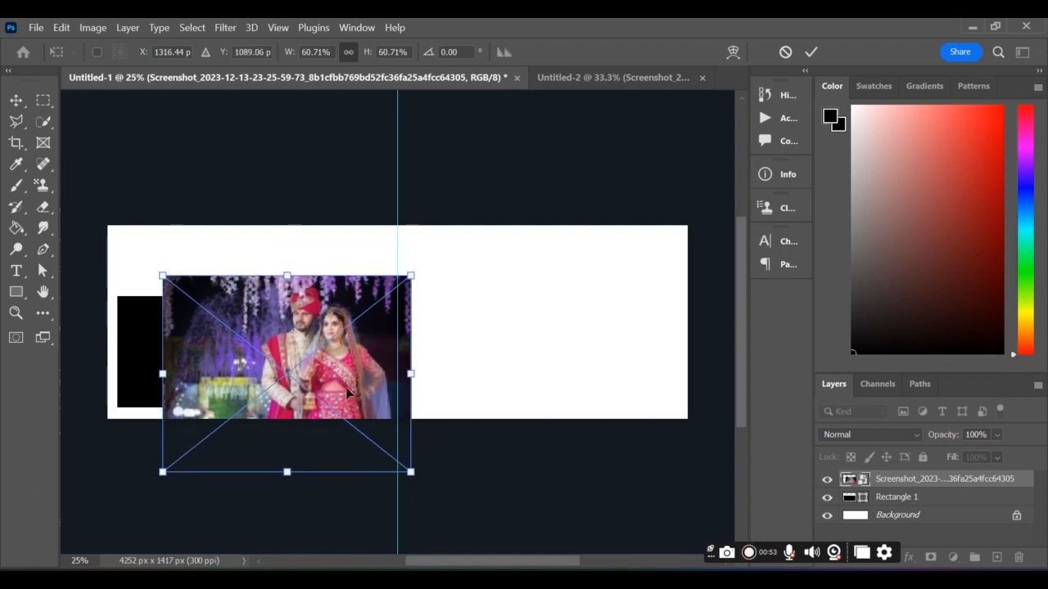
{"action": "right_click", "coordinate": [319, 387]}
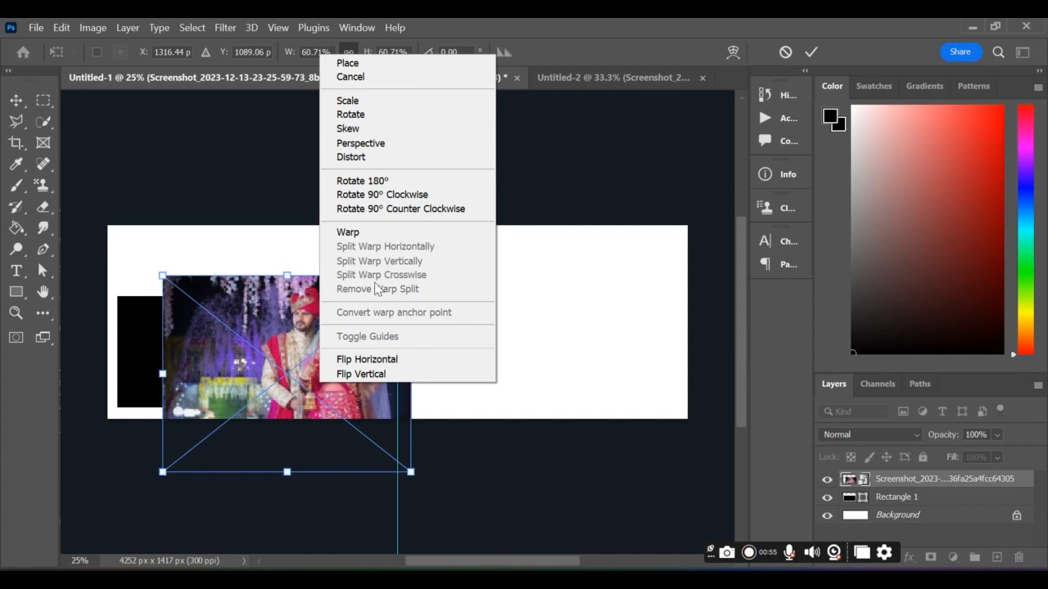
{"action": "left_click", "coordinate": [261, 334]}
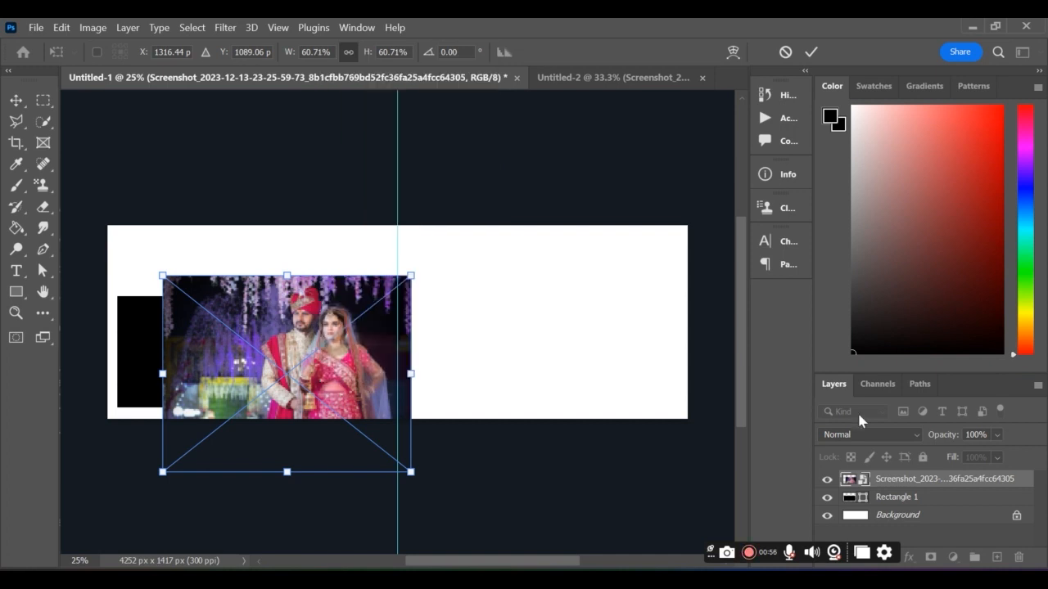
{"action": "key", "text": "Return"}
Clip the couple photo to the black rectangle with a clipping mask
{"action": "right_click", "coordinate": [969, 481]}
{"action": "left_click", "coordinate": [798, 433]}
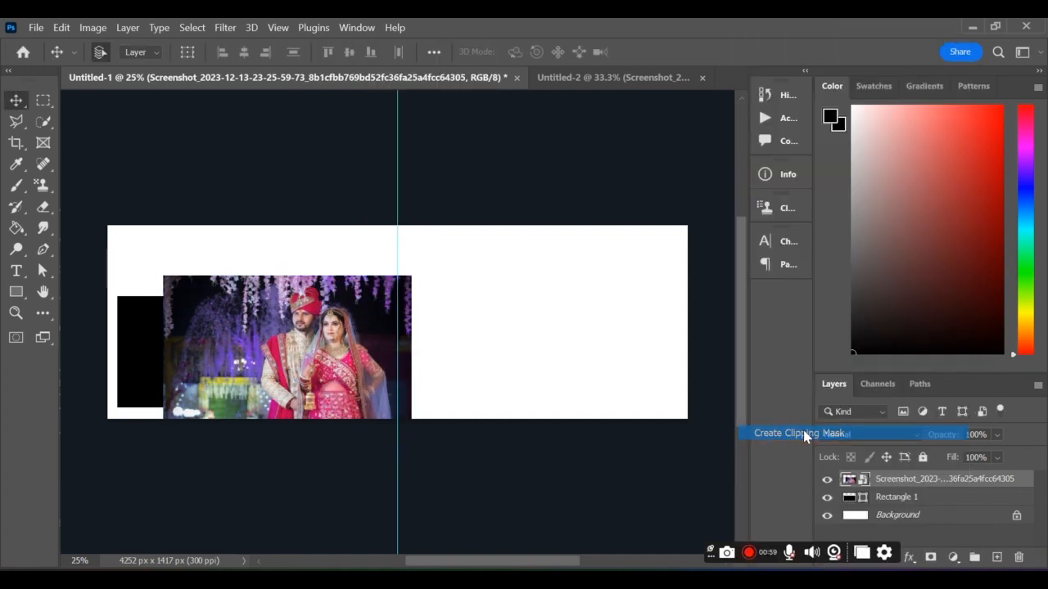
{"action": "right_click", "coordinate": [916, 483]}
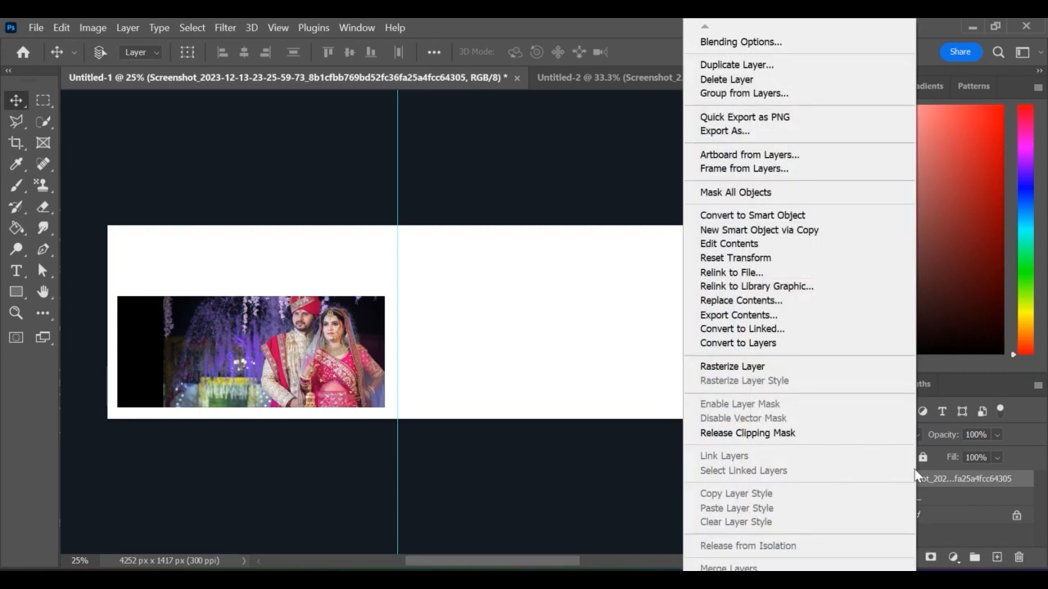
{"action": "left_click", "coordinate": [655, 431]}
Duplicate the clipped couple photo and clip the copy to the same rectangle
{"action": "key", "text": "ctrl+j"}
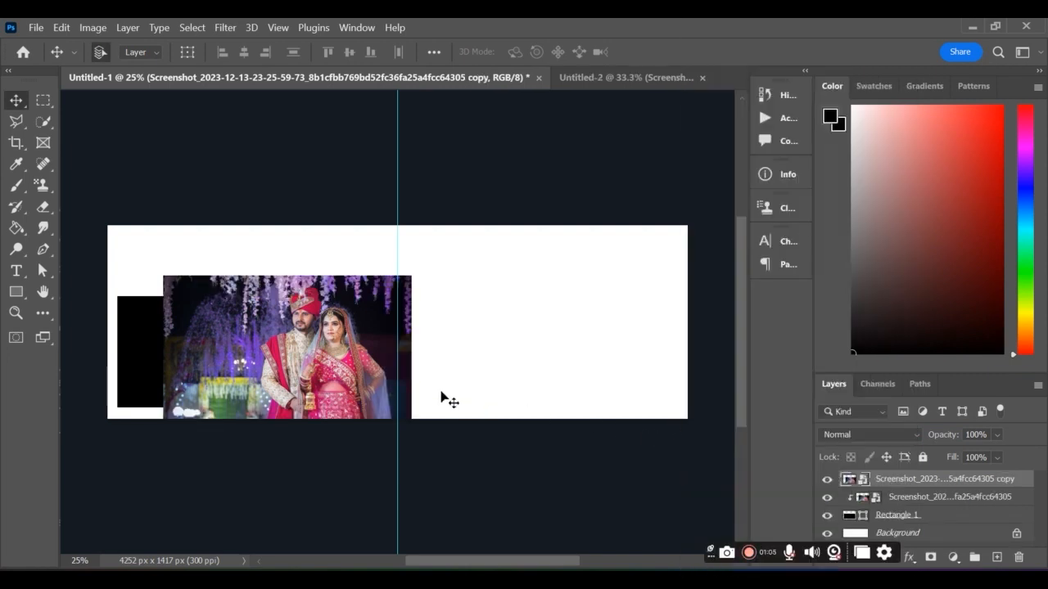
{"action": "right_click", "coordinate": [925, 483]}
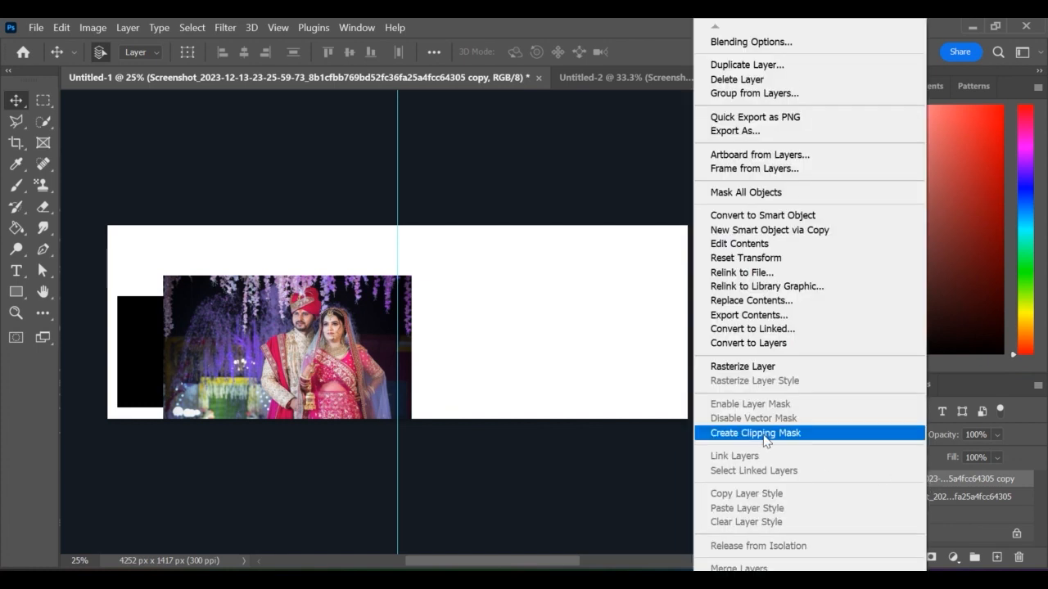
{"action": "left_click", "coordinate": [762, 439]}
Shift the photo copy left to about X 1117 px and the original photo left to about X 911 px
{"action": "key", "text": "ctrl+t"}
{"action": "left_click_drag", "start_coordinate": [297, 364], "coordinate": [271, 363]}
{"action": "left_click", "coordinate": [950, 498]}
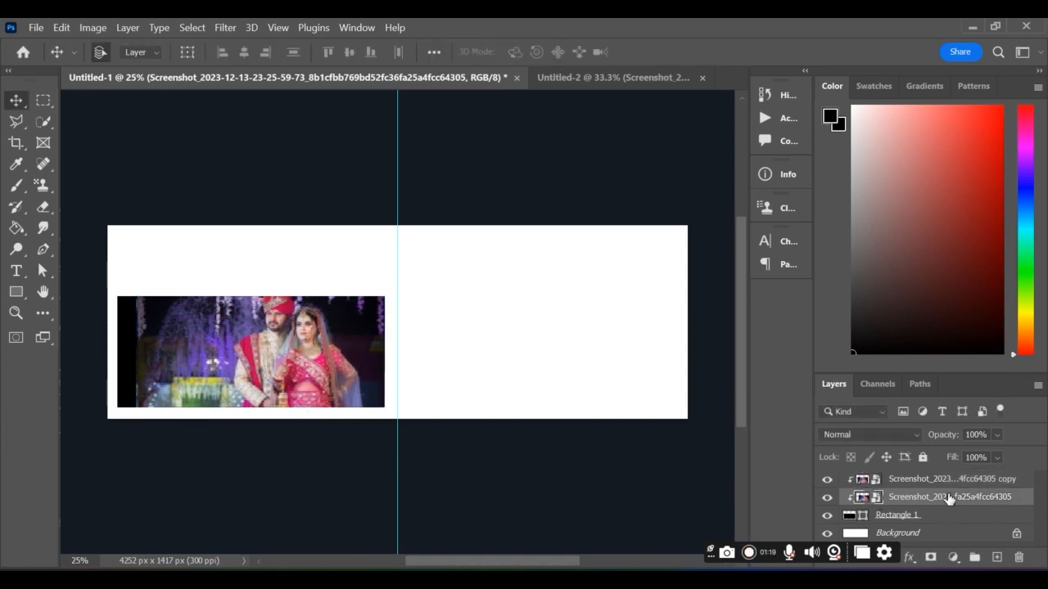
{"action": "key", "text": "ctrl+t"}
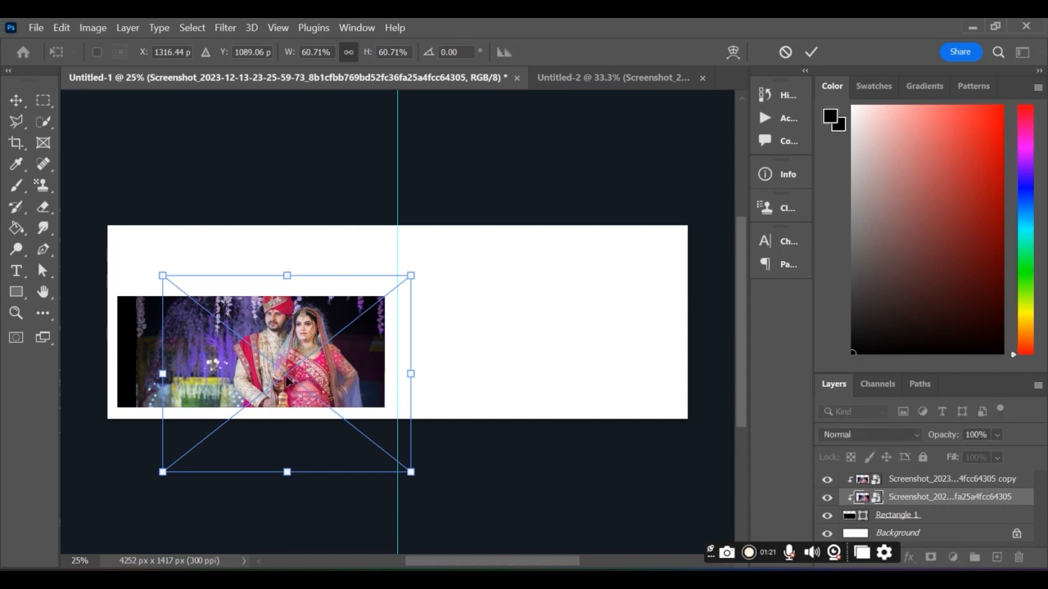
{"action": "left_click_drag", "start_coordinate": [294, 378], "coordinate": [235, 377]}
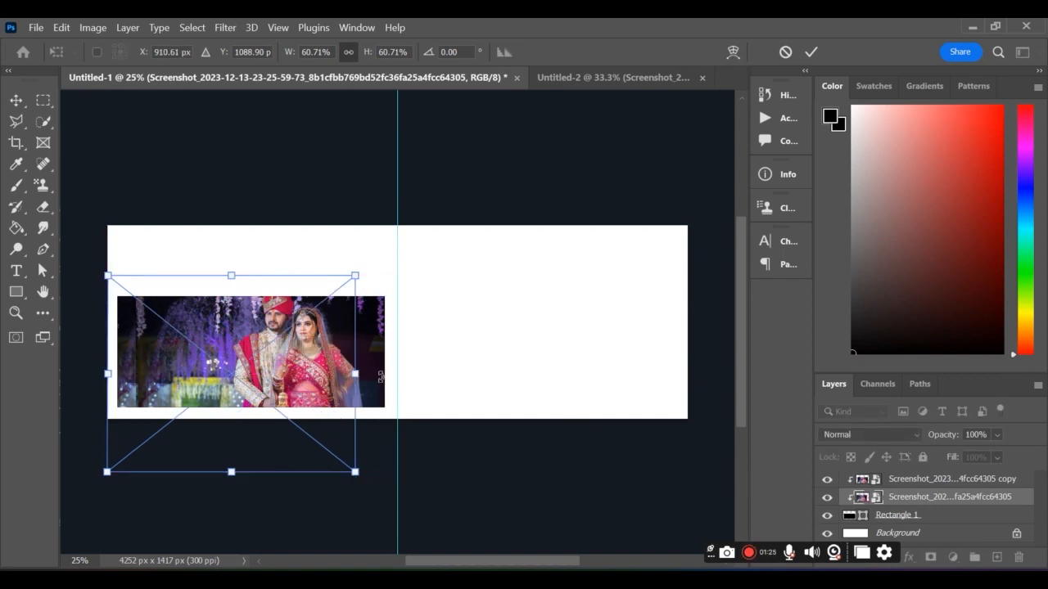
Move the photo copy slightly right within the rectangle, keeping its scale
{"action": "left_click", "coordinate": [945, 482]}
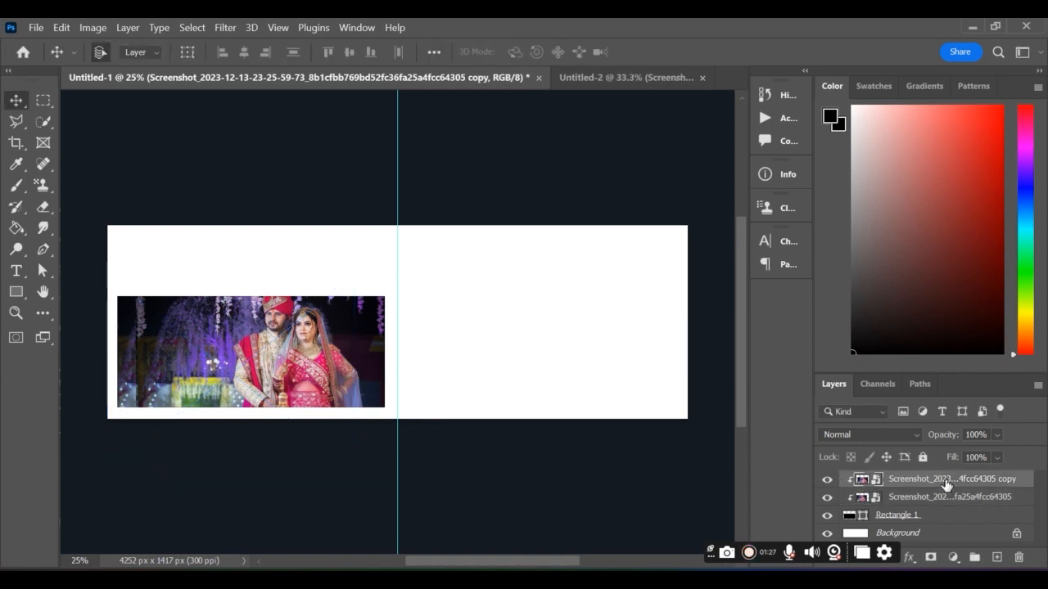
{"action": "key", "text": "ctrl+t"}
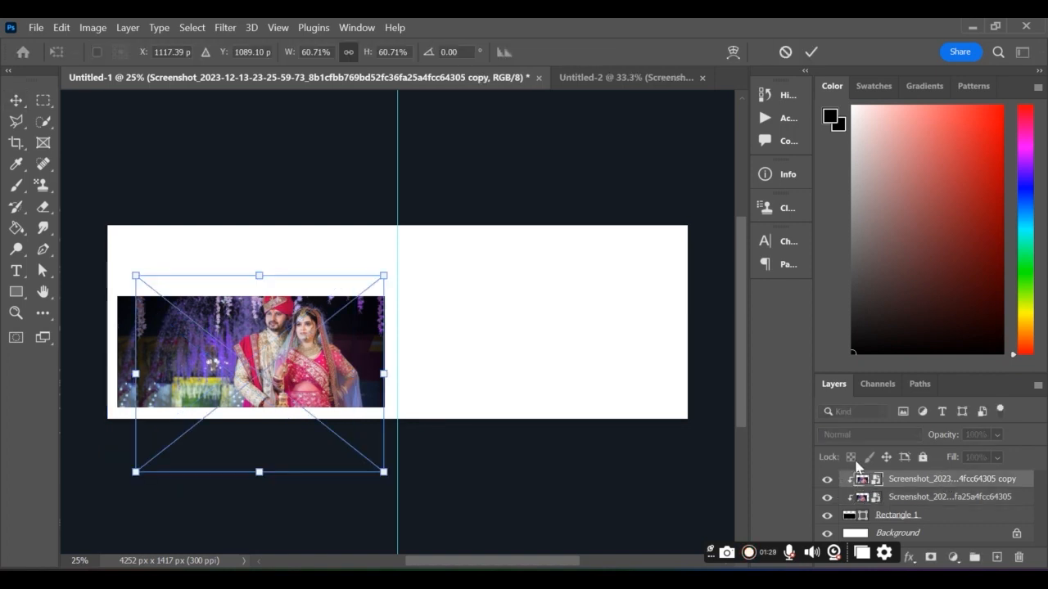
{"action": "left_click_drag", "start_coordinate": [298, 378], "coordinate": [310, 378]}
{"action": "key", "text": "Return"}
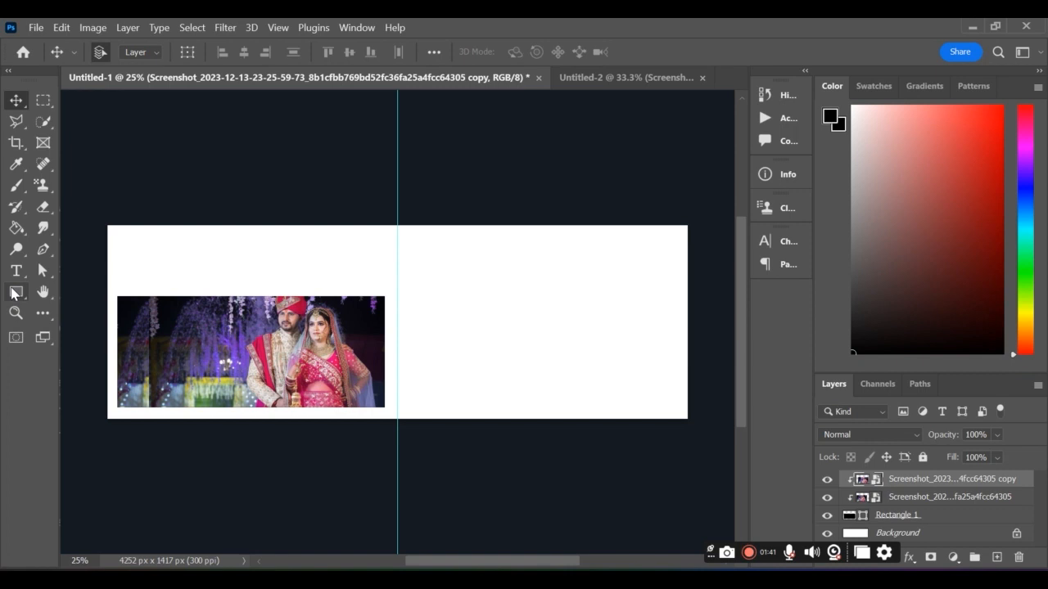
{"action": "left_click_drag", "start_coordinate": [306, 283], "coordinate": [209, 352]}
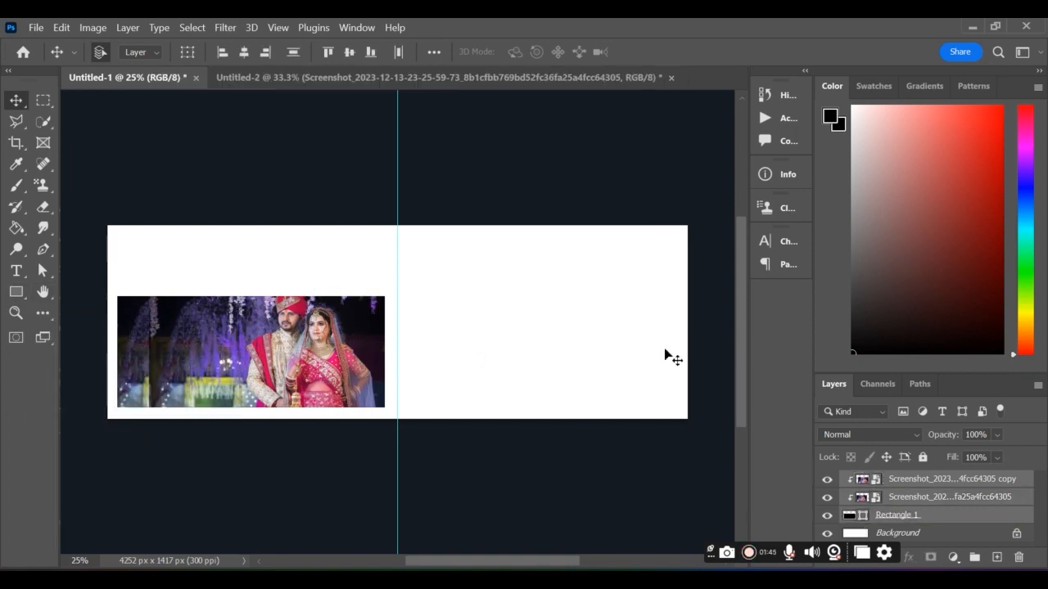
{"action": "key", "text": "ctrl+t"}
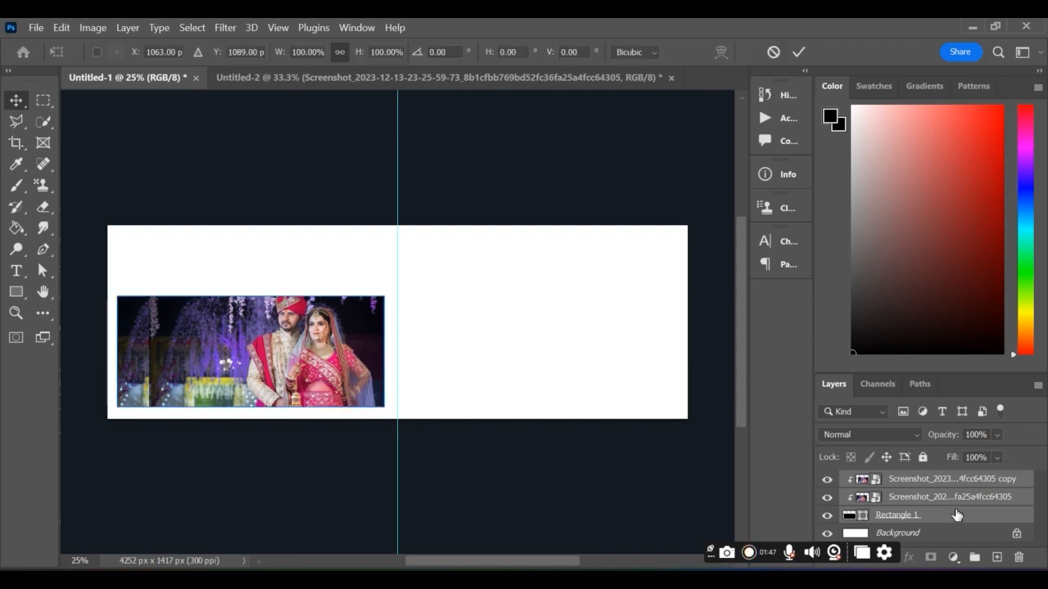
{"action": "key", "text": "Escape"}
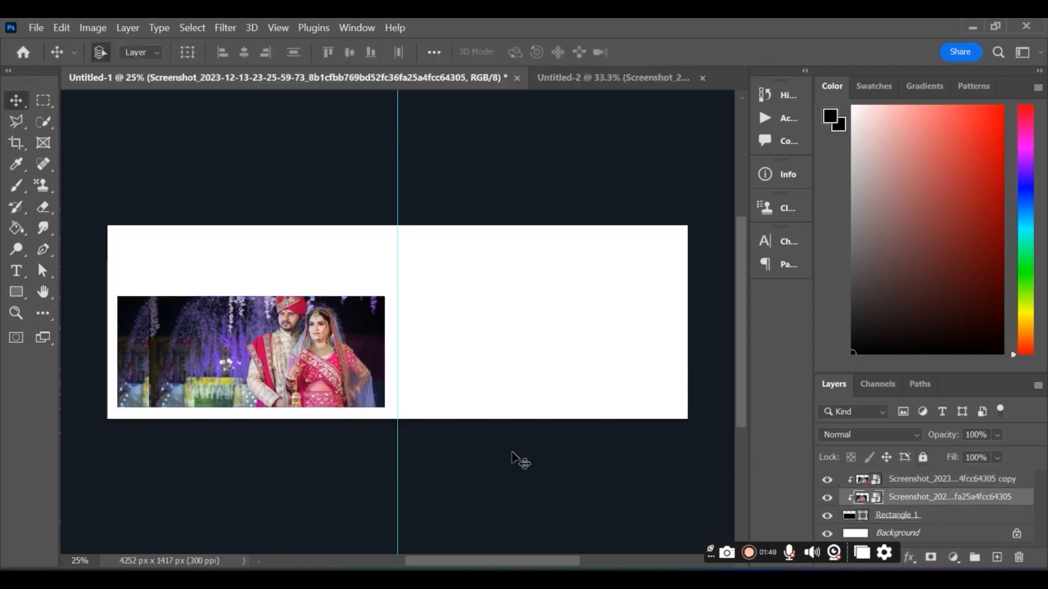
Convert the rectangle and both clipped photo layers together into one smart object
{"action": "left_click_drag", "start_coordinate": [202, 272], "coordinate": [248, 350]}
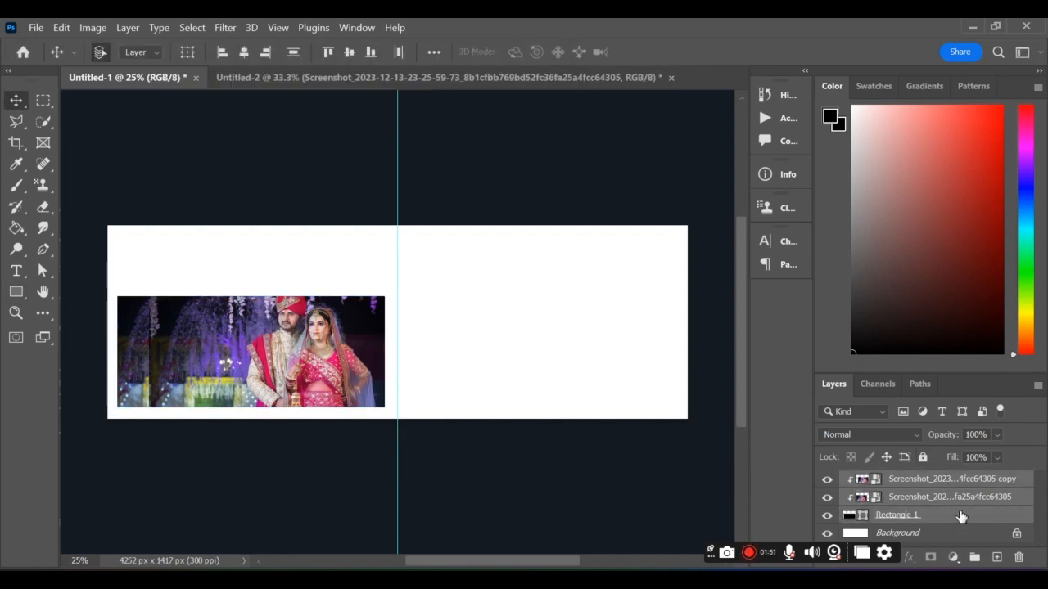
{"action": "right_click", "coordinate": [962, 517]}
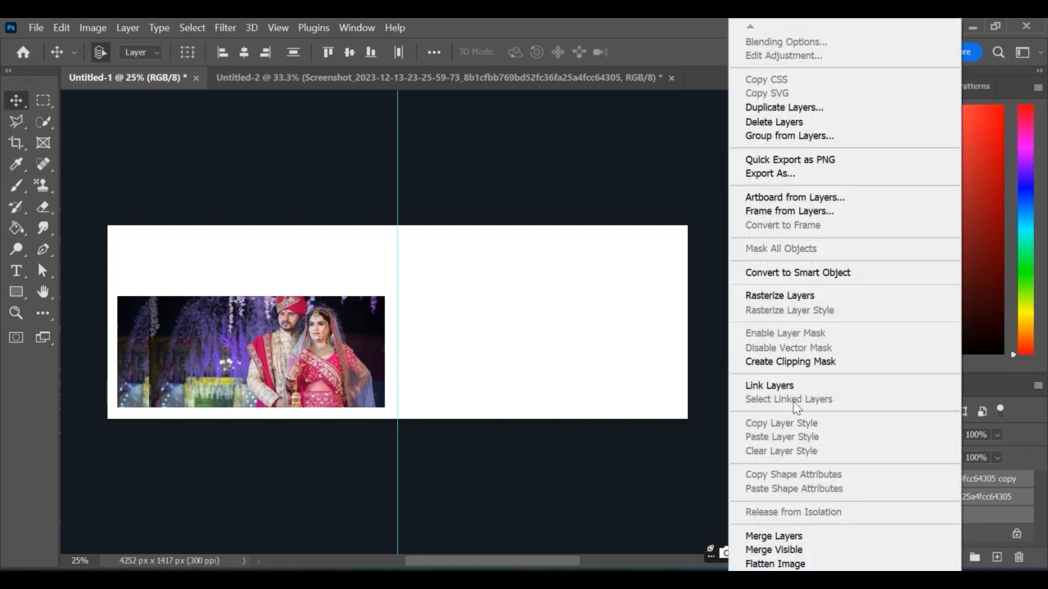
{"action": "left_click", "coordinate": [791, 273]}
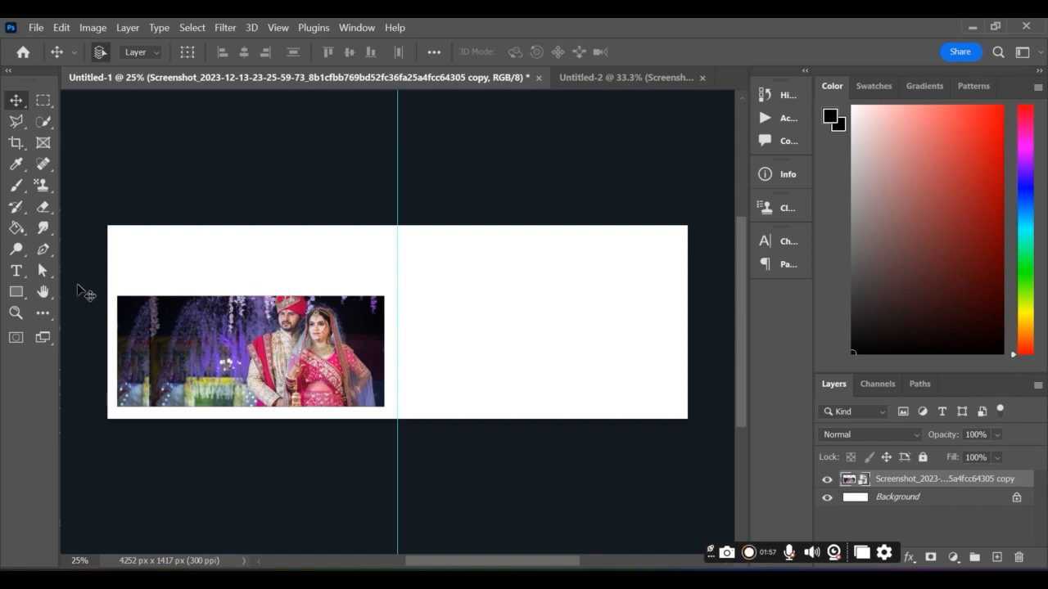
Draw a tall black rectangle overlapping the left side of the wide photo and resize it to about 611 × 983 px
{"action": "left_click_drag", "start_coordinate": [134, 250], "coordinate": [209, 381]}
{"action": "left_click", "coordinate": [16, 292]}
{"action": "left_click_drag", "start_coordinate": [136, 259], "coordinate": [209, 382]}
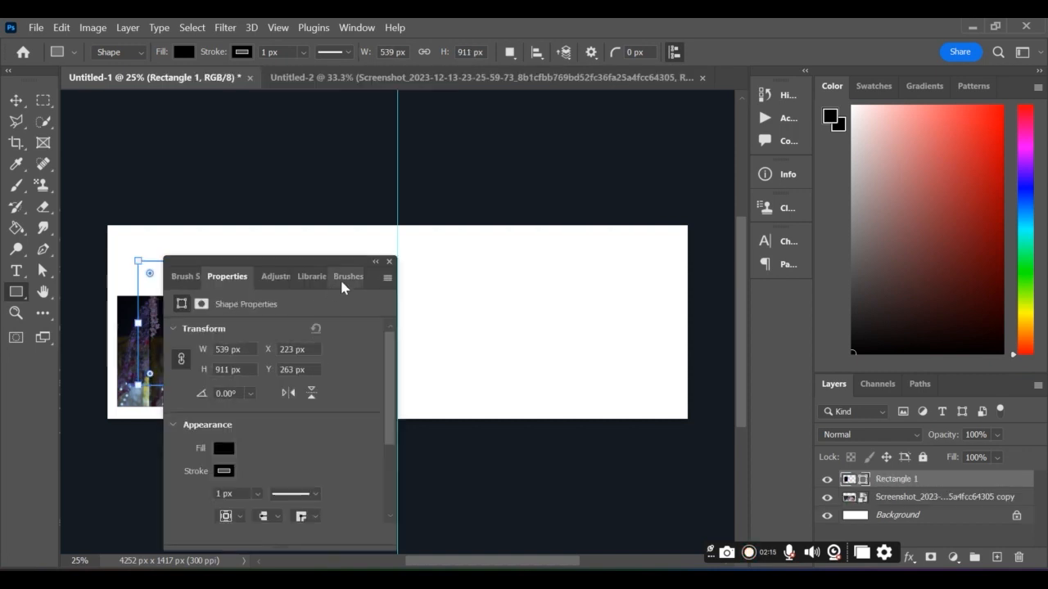
{"action": "left_click", "coordinate": [390, 262]}
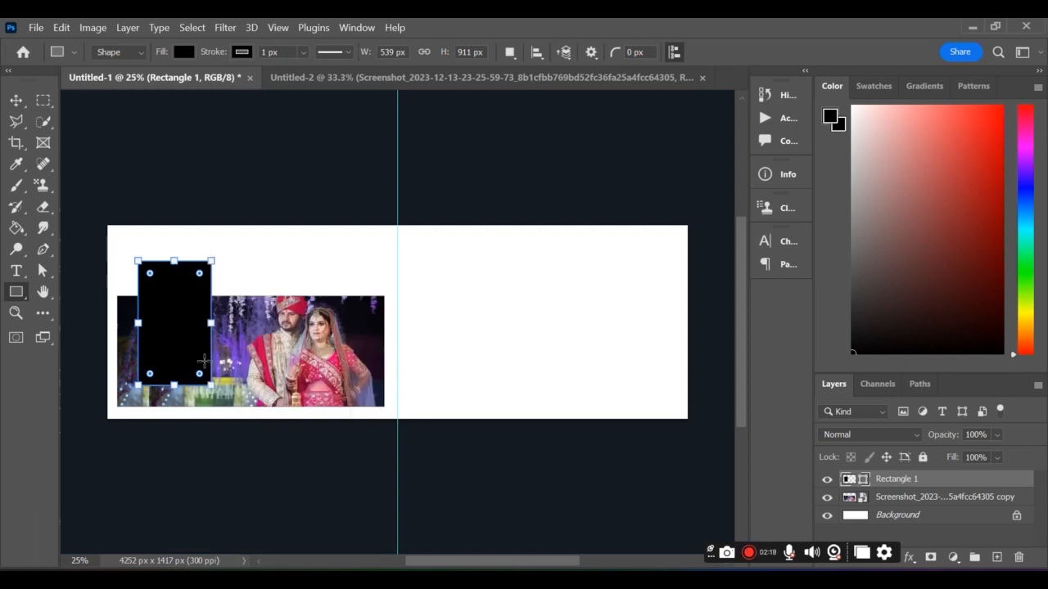
{"action": "left_click_drag", "start_coordinate": [211, 384], "coordinate": [218, 394]}
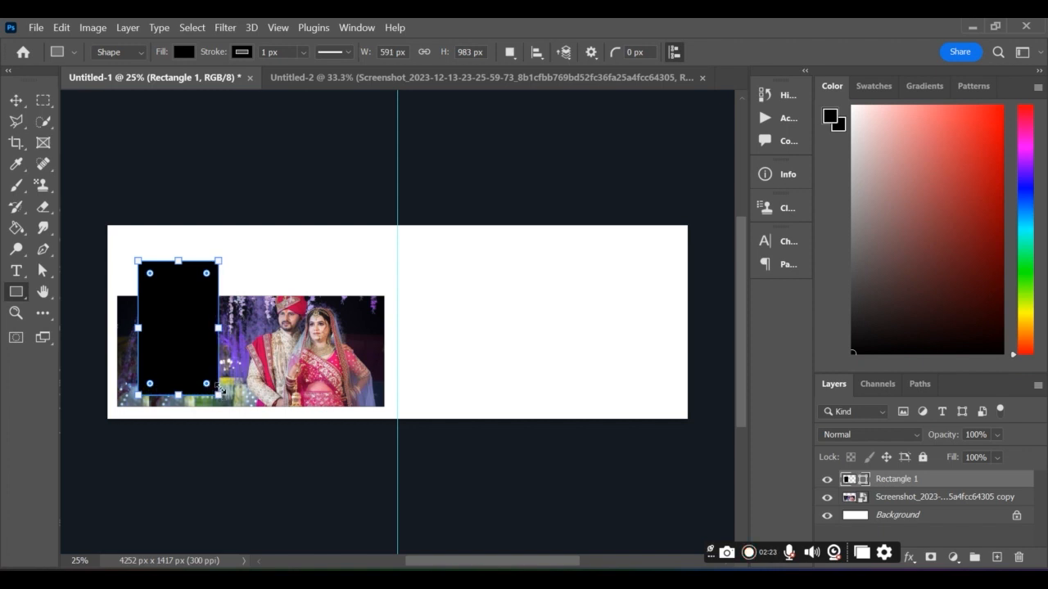
{"action": "left_click_drag", "start_coordinate": [135, 325], "coordinate": [132, 326]}
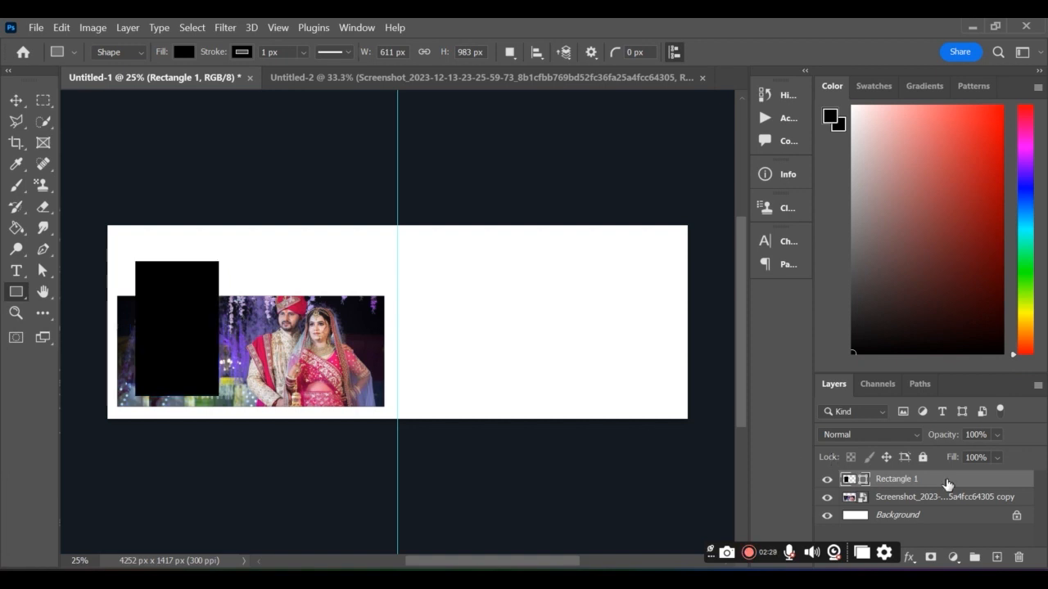
Add a white 43 px inside Stroke effect to the tall black rectangle
{"action": "double_click", "coordinate": [947, 484]}
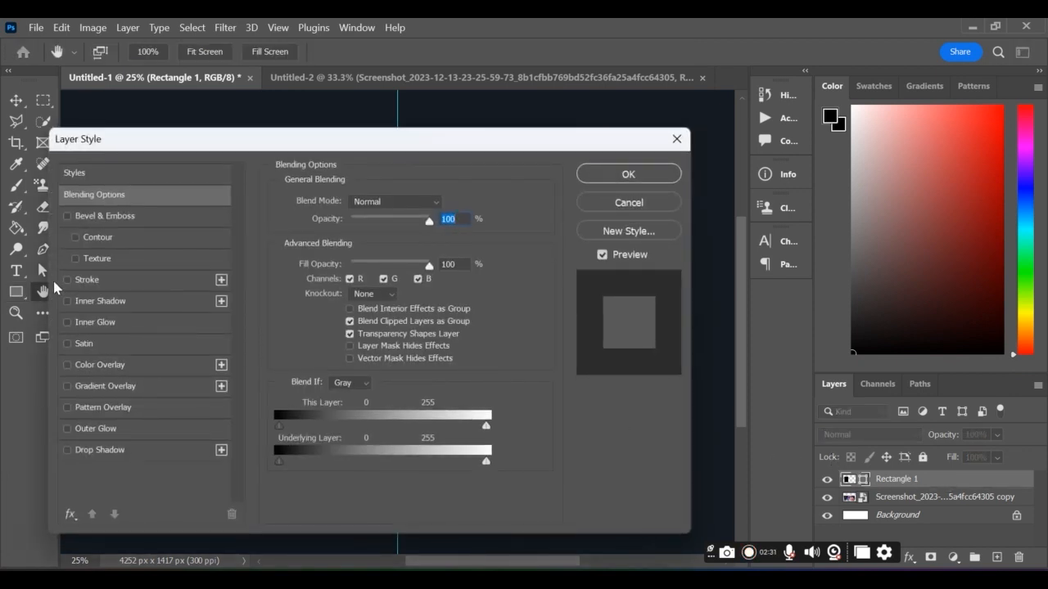
{"action": "left_click", "coordinate": [189, 283]}
{"action": "left_click_drag", "start_coordinate": [346, 201], "coordinate": [354, 200]}
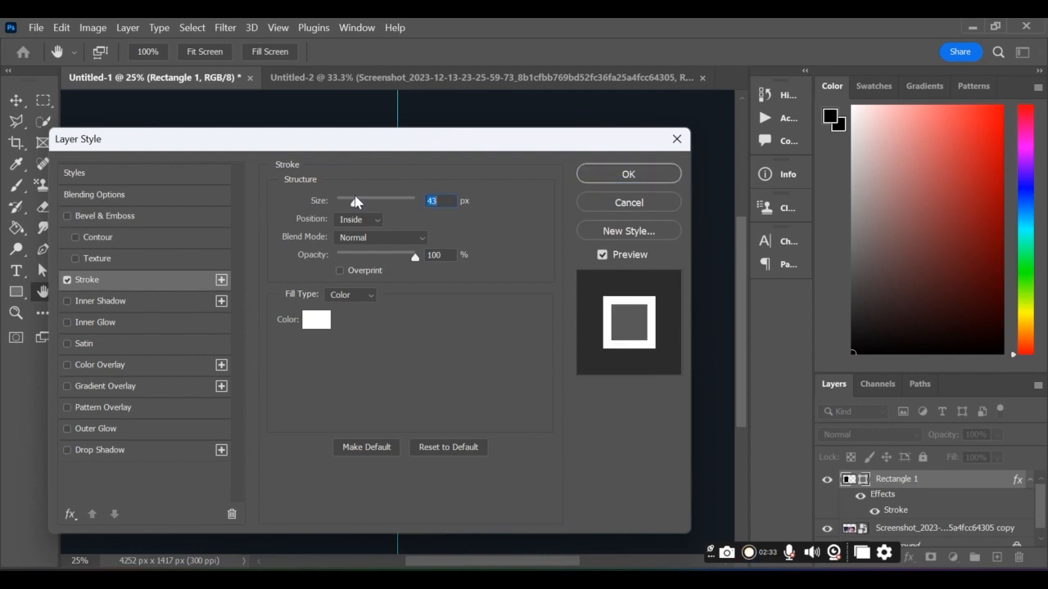
{"action": "left_click", "coordinate": [588, 175]}
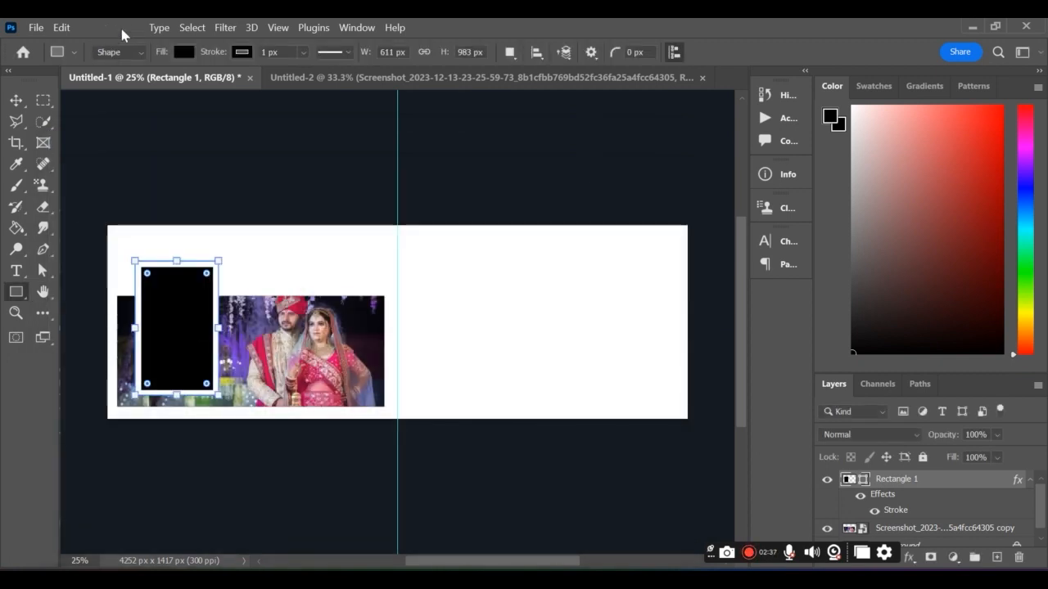
Copy the photo of the standing couple under purple flowers from Untitled-2 onto the tall rectangle in Untitled-1
{"action": "left_click", "coordinate": [297, 79]}
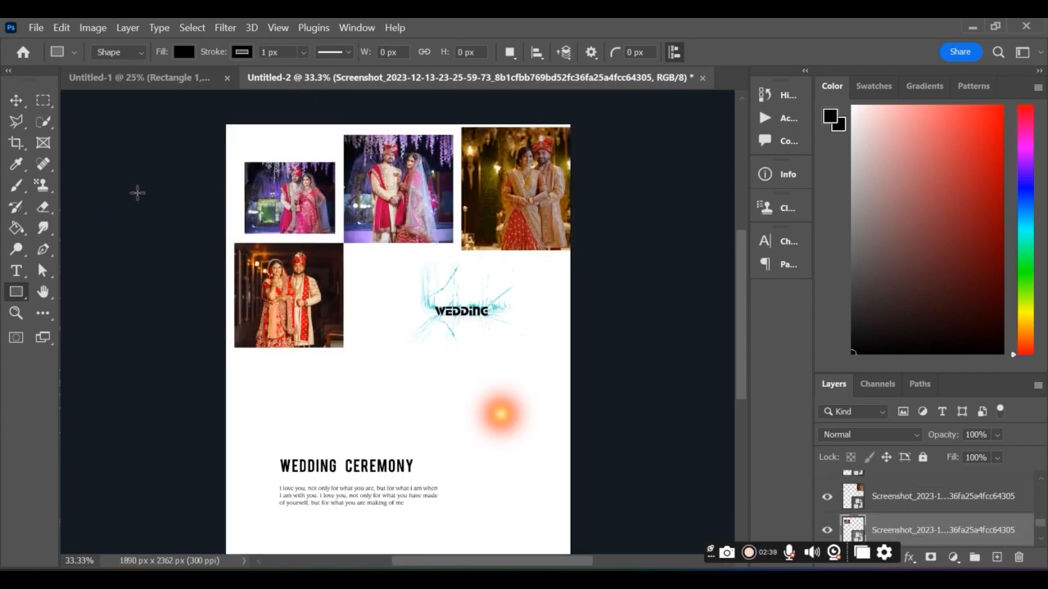
{"action": "left_click", "coordinate": [15, 102]}
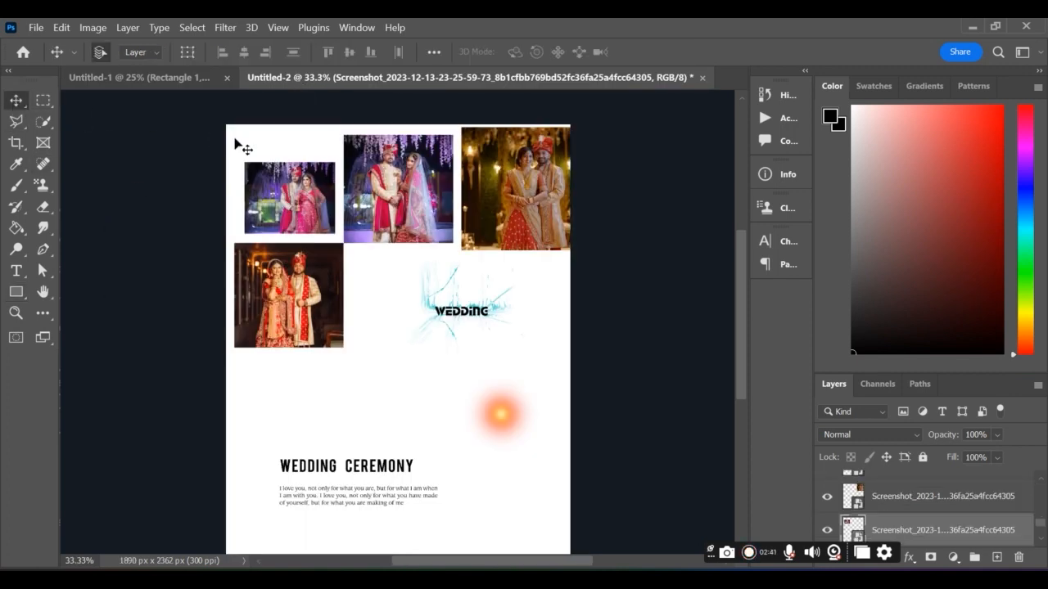
{"action": "left_click_drag", "start_coordinate": [357, 165], "coordinate": [169, 308]}
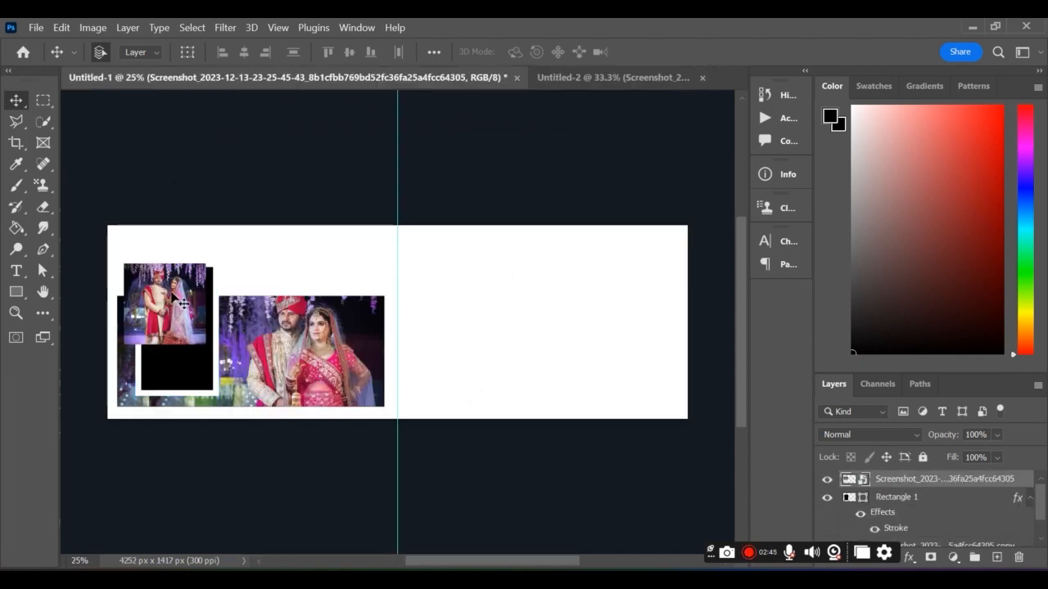
Scale the copied couple photo to 32.53% over the tall rectangle and clip it to that rectangle
{"action": "mouse_move", "coordinate": [165, 344]}
{"action": "left_mouse_down"}
{"action": "mouse_move", "coordinate": [166, 396]}
{"action": "mouse_move", "coordinate": [171, 350]}
{"action": "left_mouse_up"}
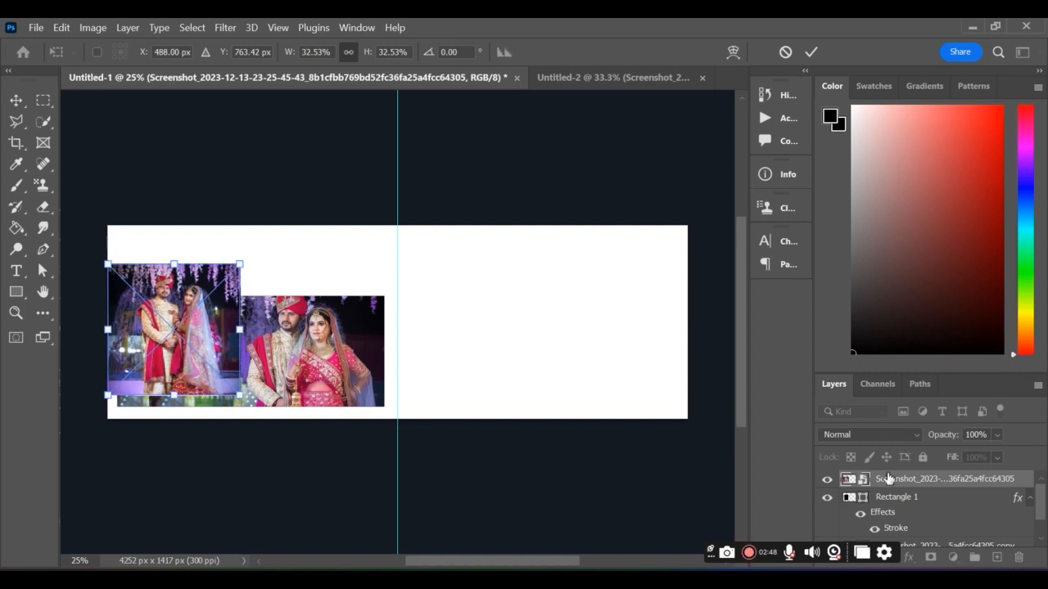
{"action": "key", "text": "Return"}
{"action": "right_click", "coordinate": [953, 478]}
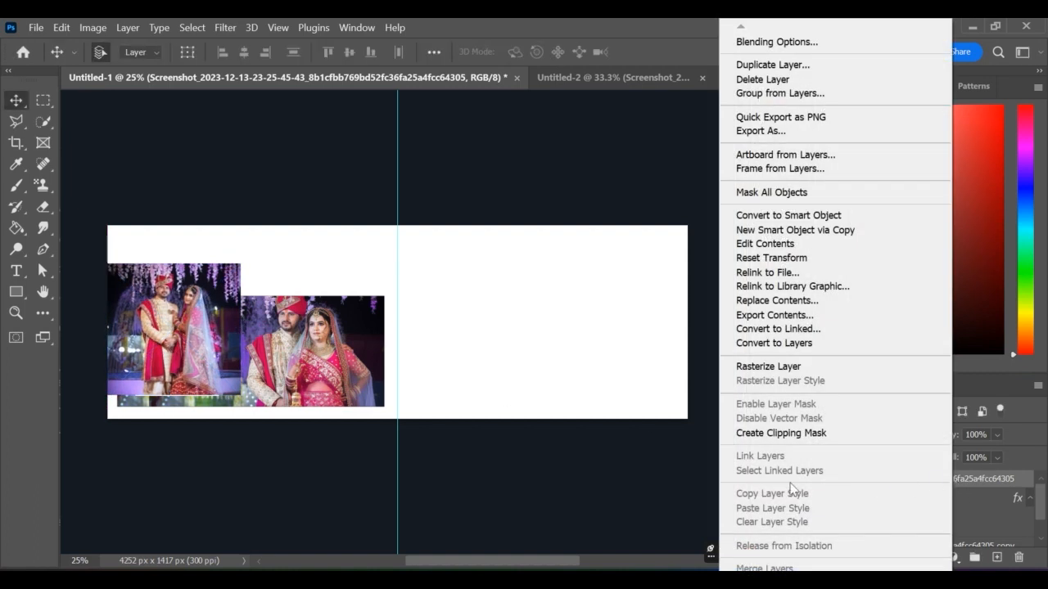
{"action": "left_click", "coordinate": [760, 433]}
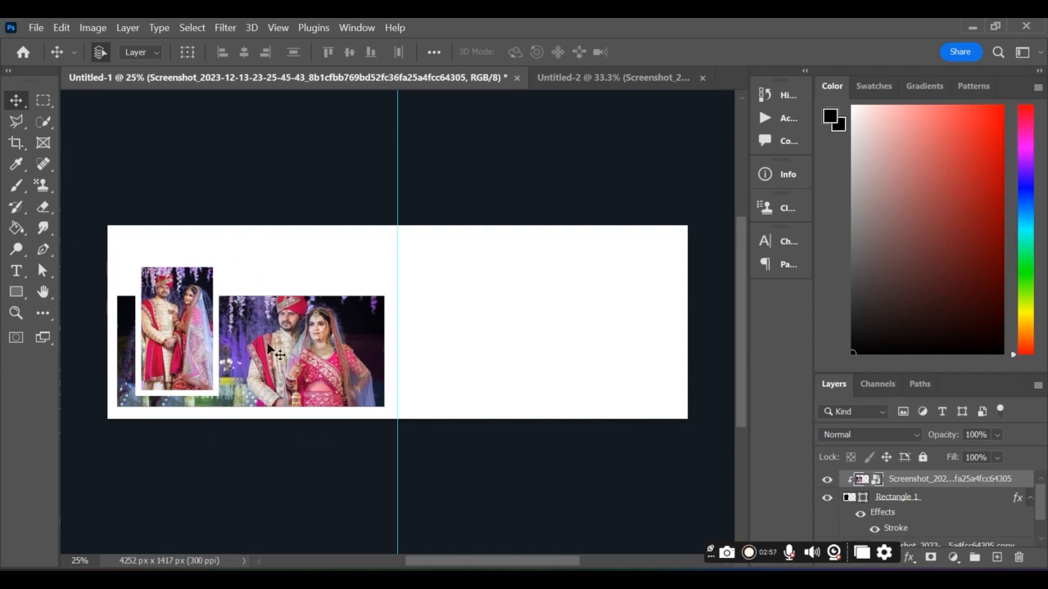
Move the framed portrait and the wide photo together down and left to about X 990.5 px, Y 844.65 px
{"action": "left_click_drag", "start_coordinate": [245, 272], "coordinate": [182, 376]}
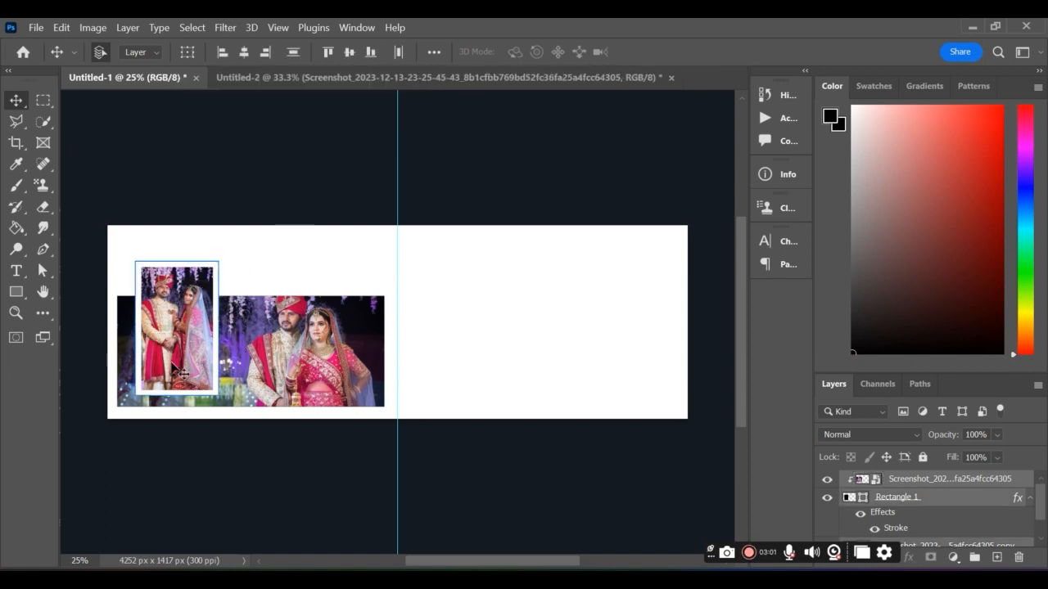
{"action": "key", "text": "ctrl+t"}
{"action": "left_click_drag", "start_coordinate": [258, 342], "coordinate": [254, 349]}
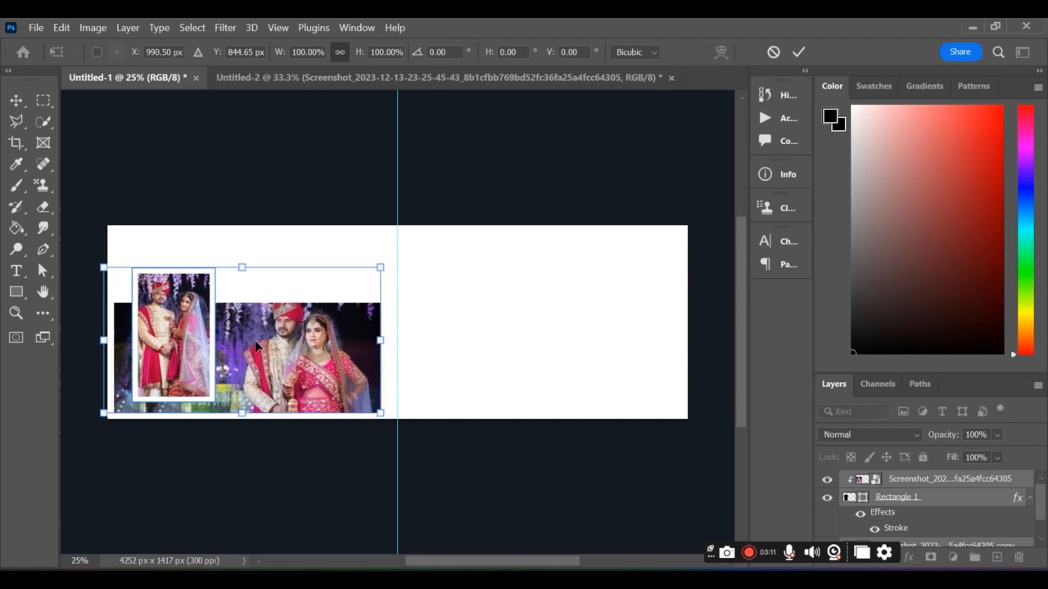
{"action": "key", "text": "Return"}
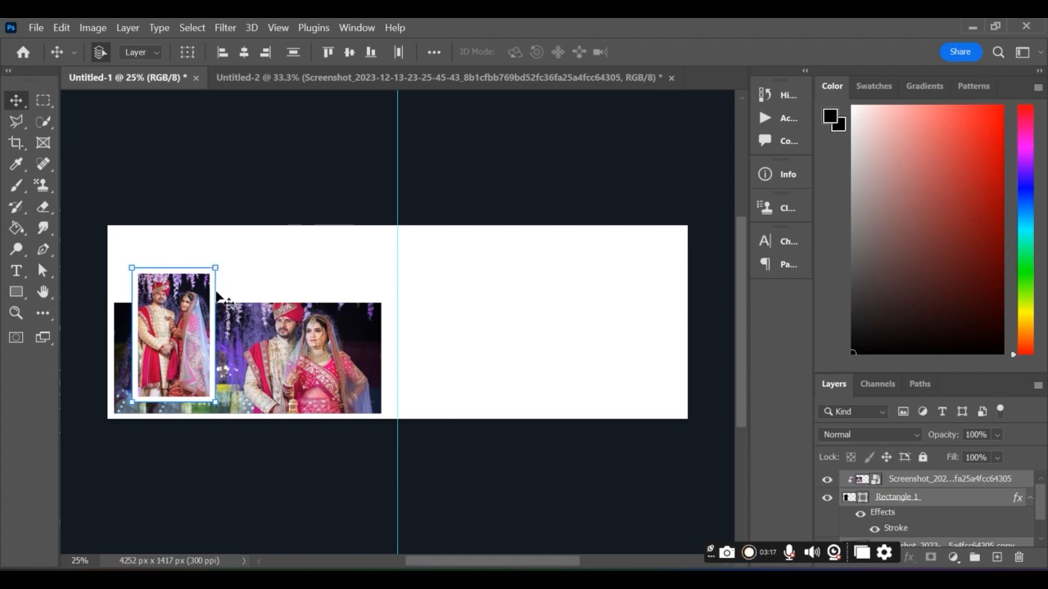
Enlarge the tall framed rectangle and its clipped photo together to 114.27% and reposition them at about X 501.66 px, Y 708.23 px
{"action": "left_click", "coordinate": [940, 503]}
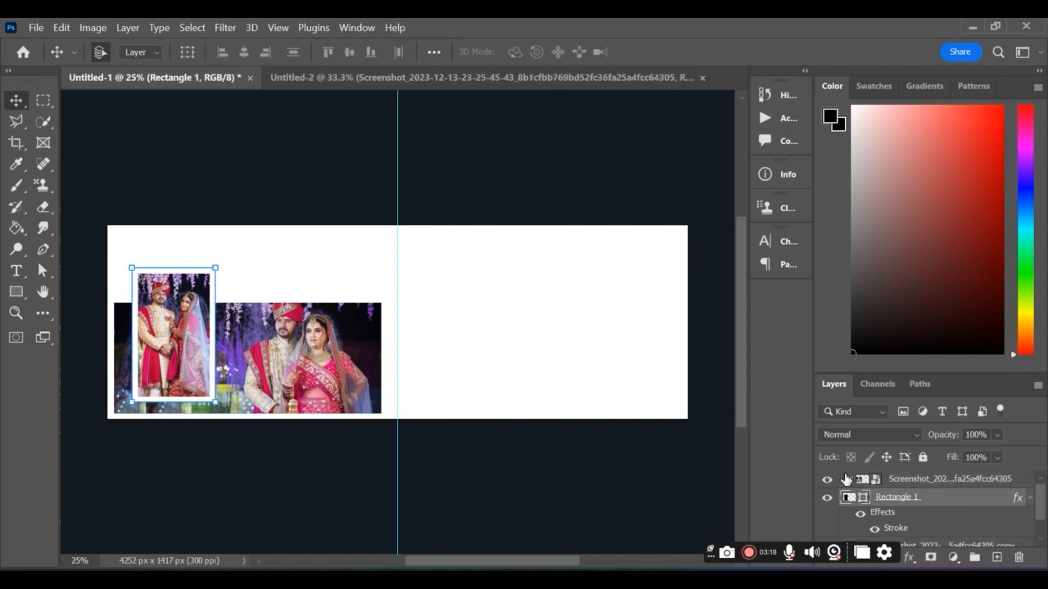
{"action": "left_click_drag", "start_coordinate": [194, 261], "coordinate": [216, 278]}
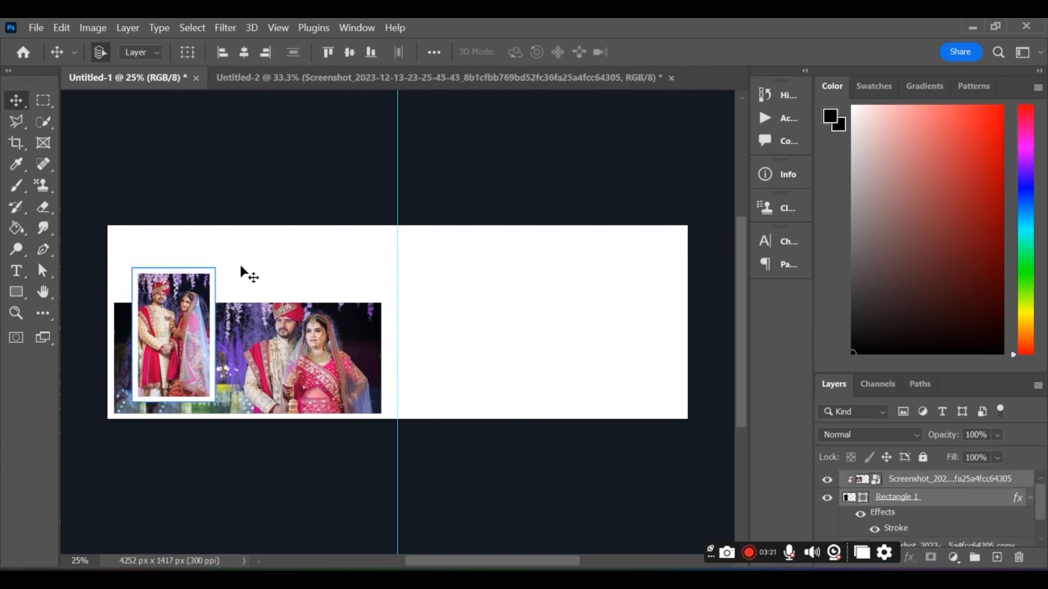
{"action": "key", "text": "ctrl+t"}
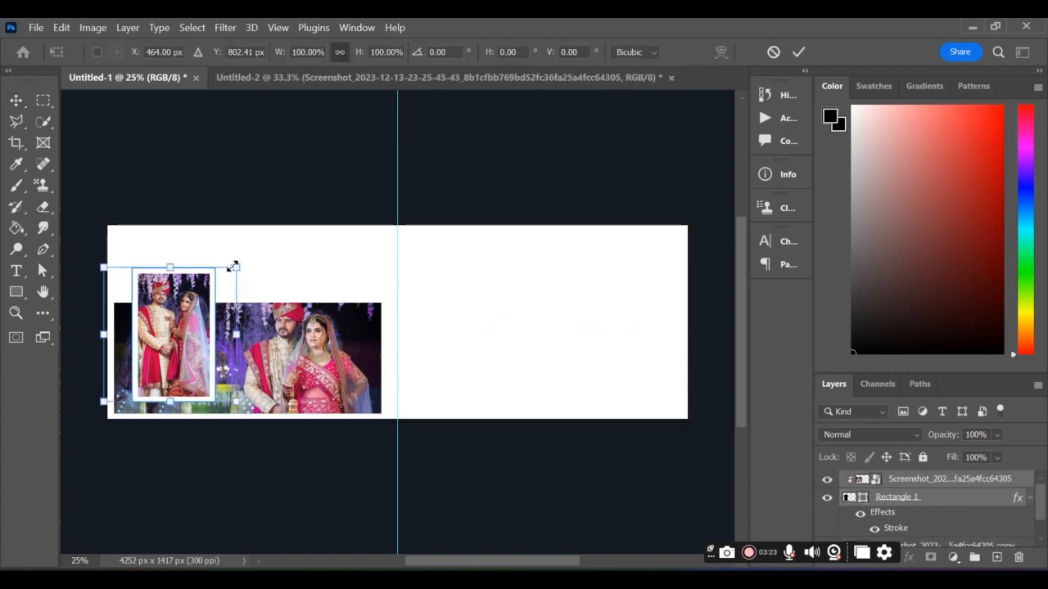
{"action": "left_click_drag", "start_coordinate": [237, 263], "coordinate": [253, 244]}
{"action": "left_click_drag", "start_coordinate": [194, 317], "coordinate": [191, 315]}
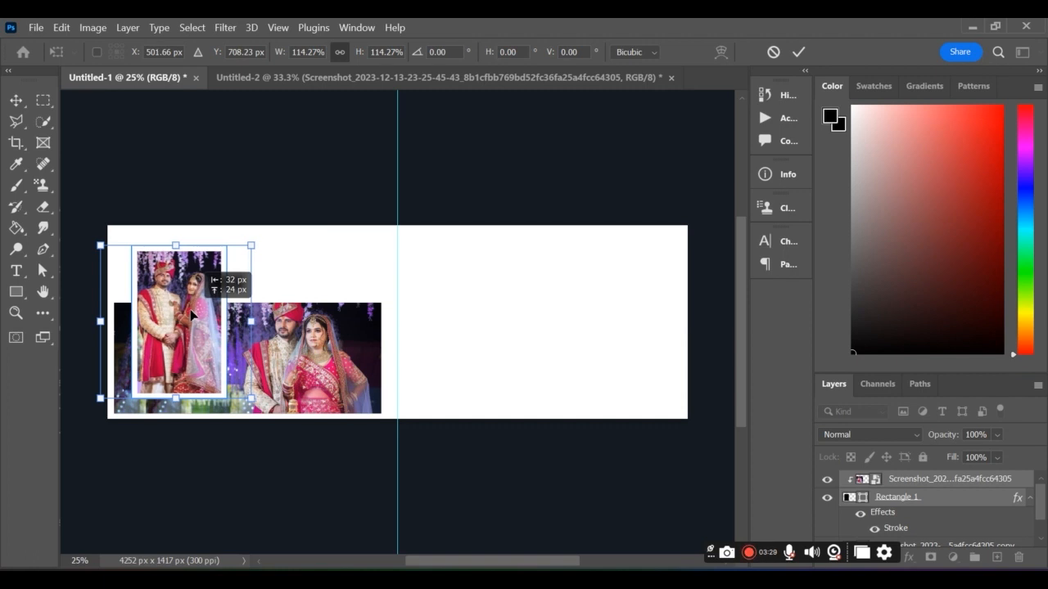
{"action": "key", "text": "Return"}
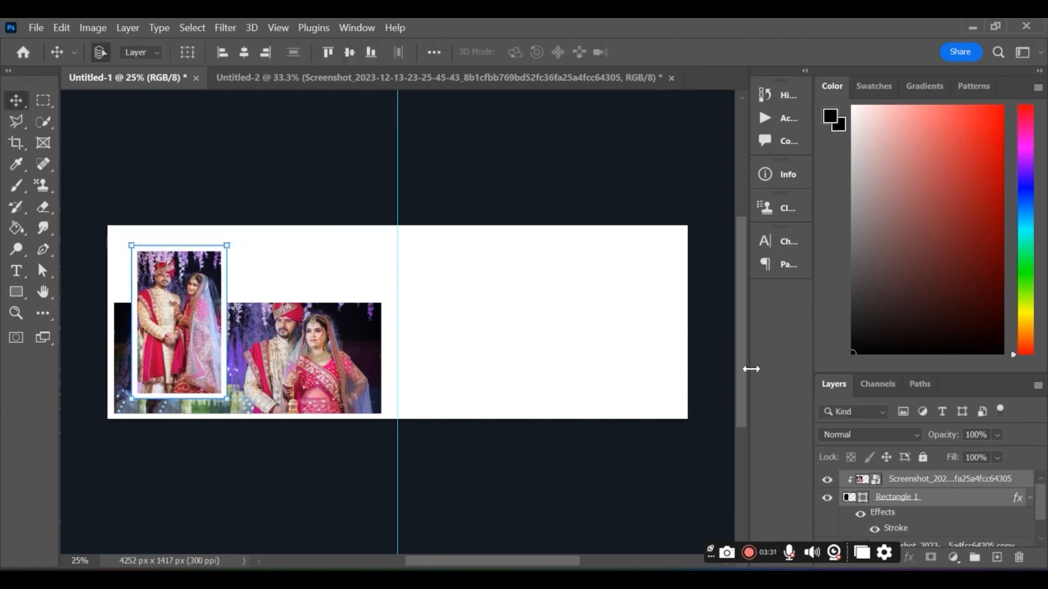
{"action": "left_click", "coordinate": [955, 479]}
{"action": "left_click", "coordinate": [944, 497]}
{"action": "left_click", "coordinate": [939, 478]}
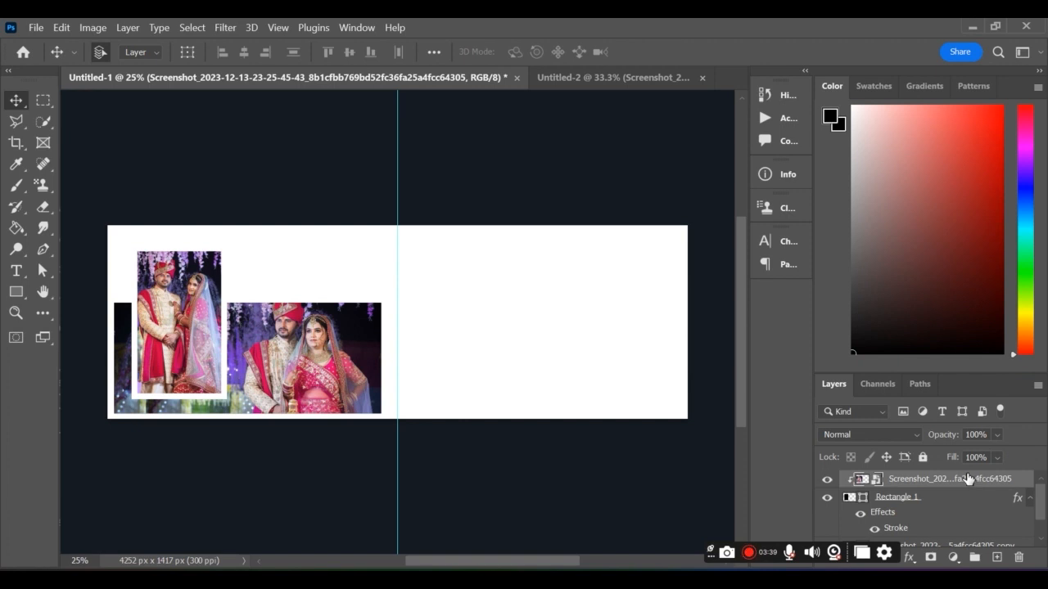
{"action": "left_click", "coordinate": [968, 501]}
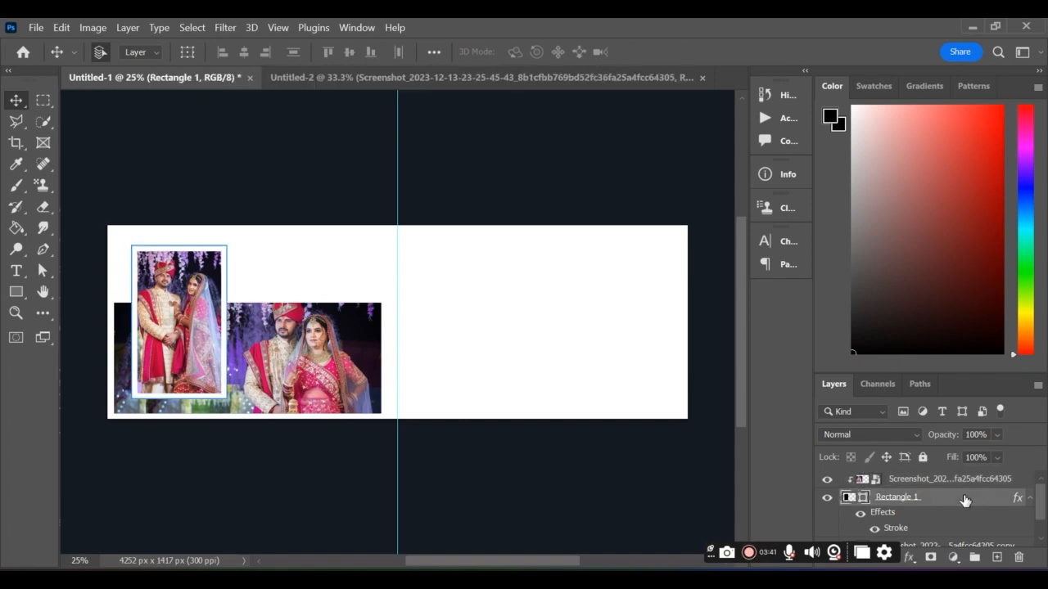
{"action": "right_click", "coordinate": [966, 496]}
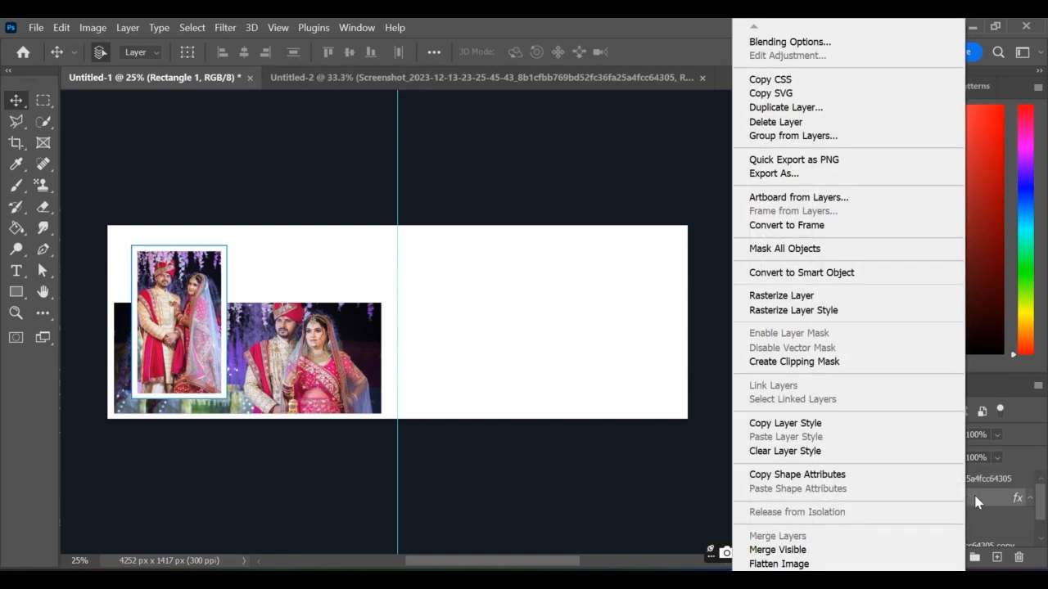
{"action": "left_click", "coordinate": [972, 500]}
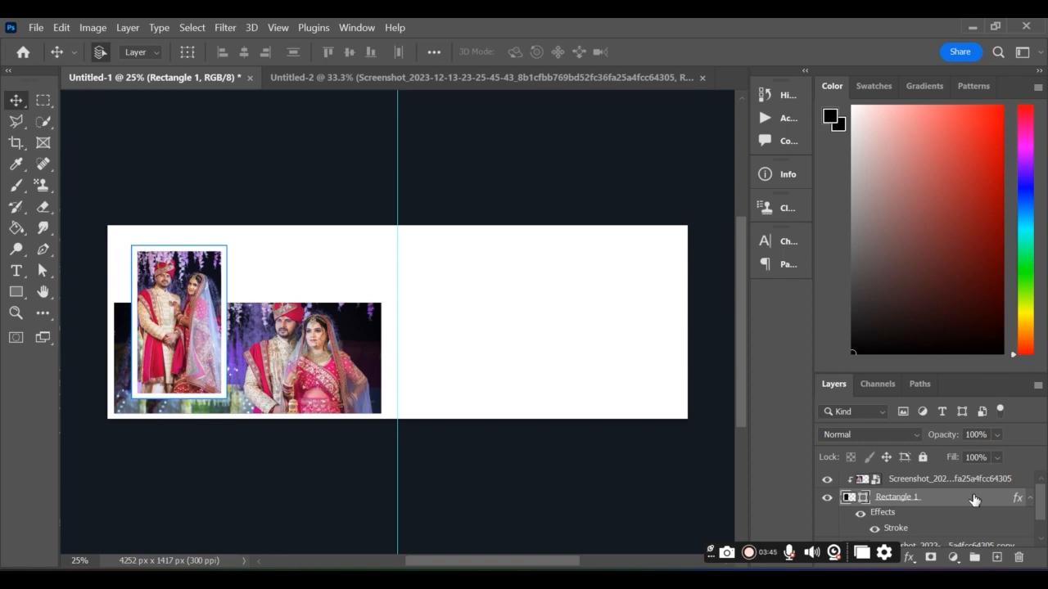
{"action": "right_click", "coordinate": [975, 495]}
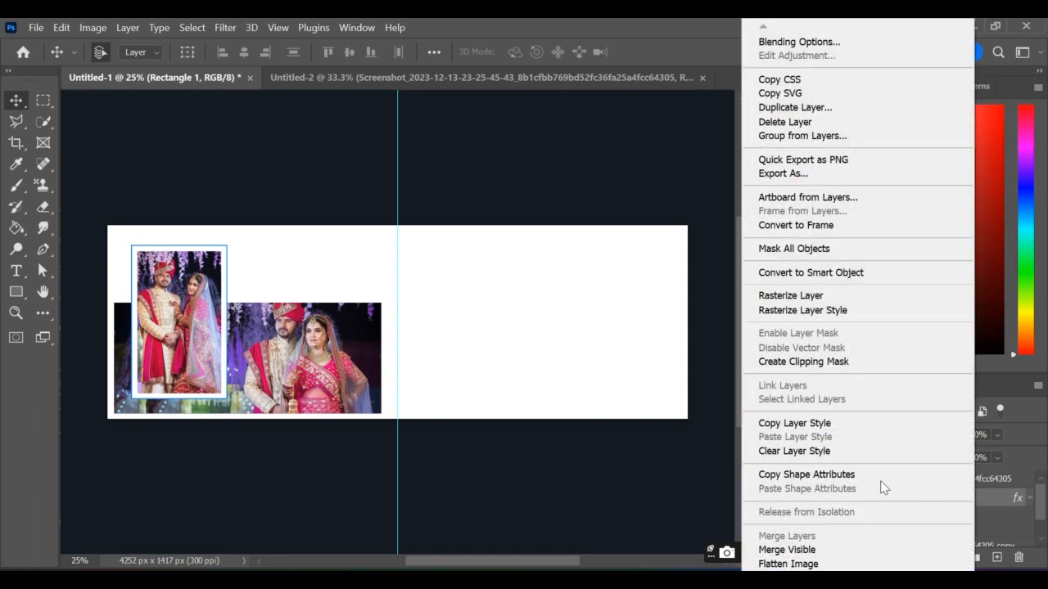
{"action": "left_click", "coordinate": [1001, 498]}
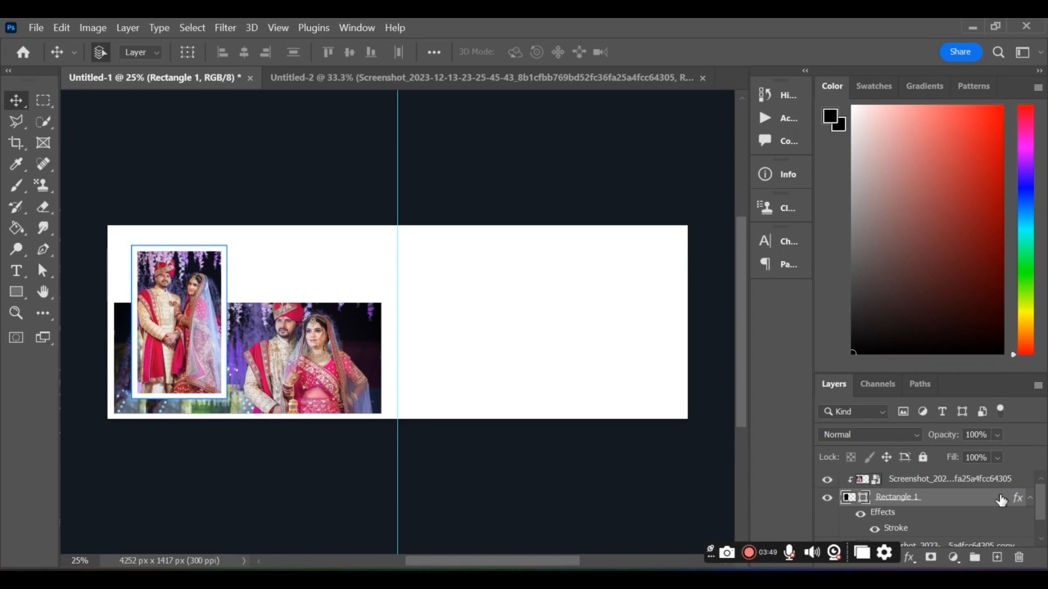
{"action": "double_click", "coordinate": [997, 499]}
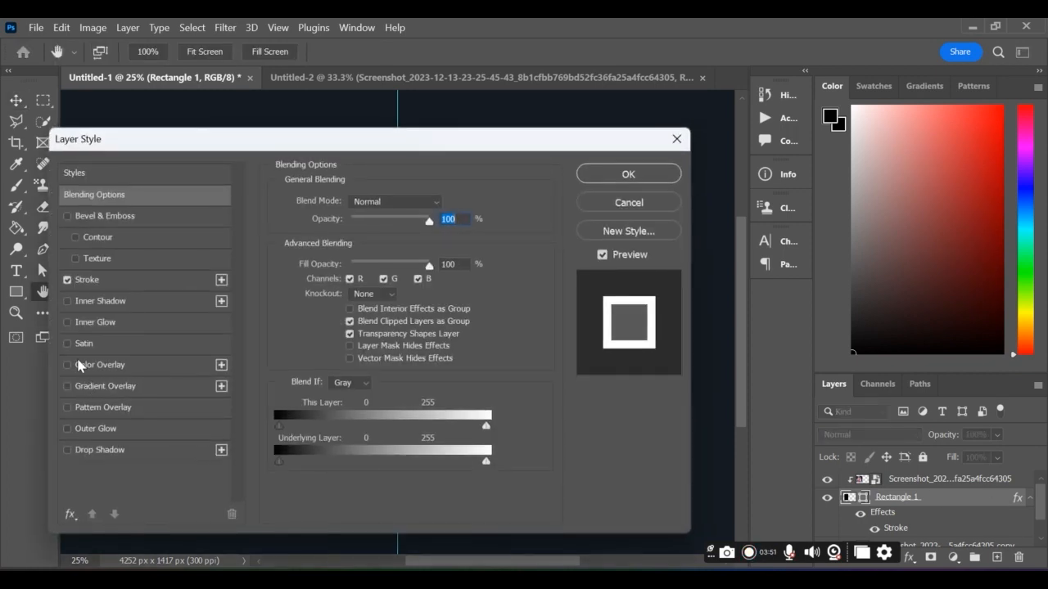
{"action": "left_click", "coordinate": [615, 175]}
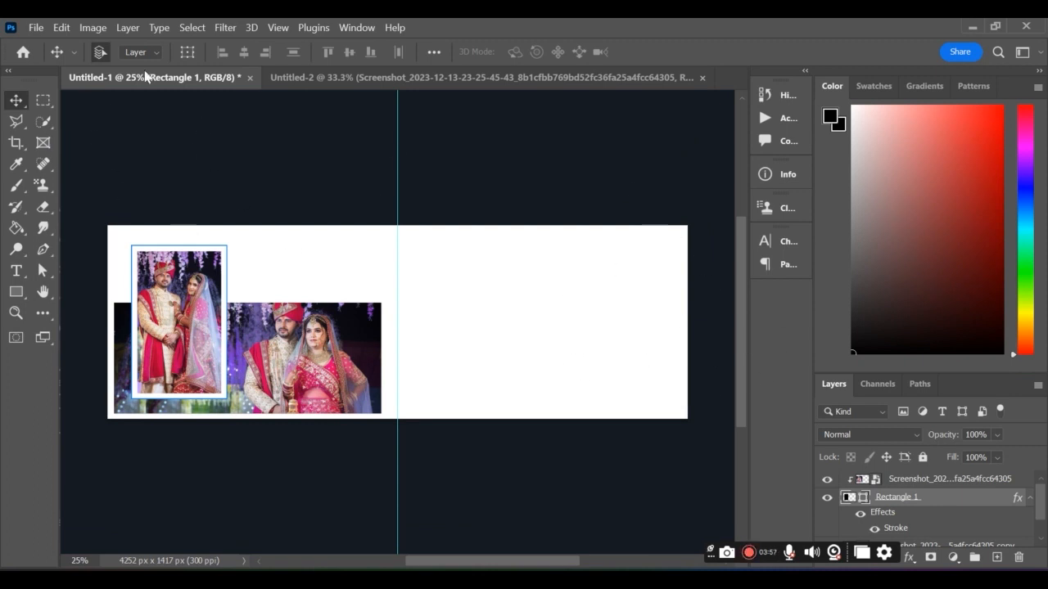
{"action": "left_click", "coordinate": [300, 82]}
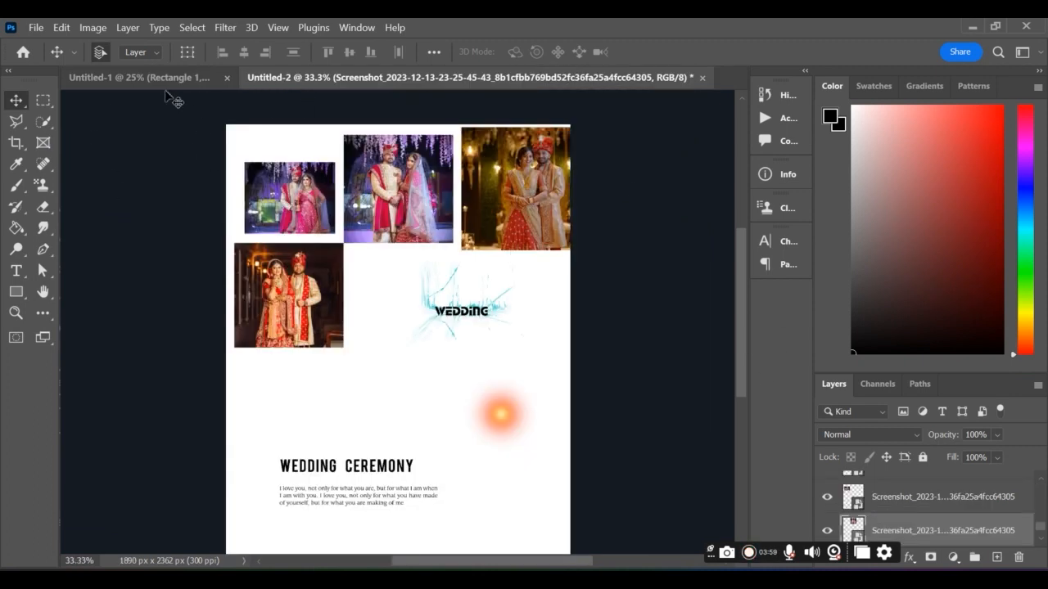
{"action": "left_click", "coordinate": [160, 82]}
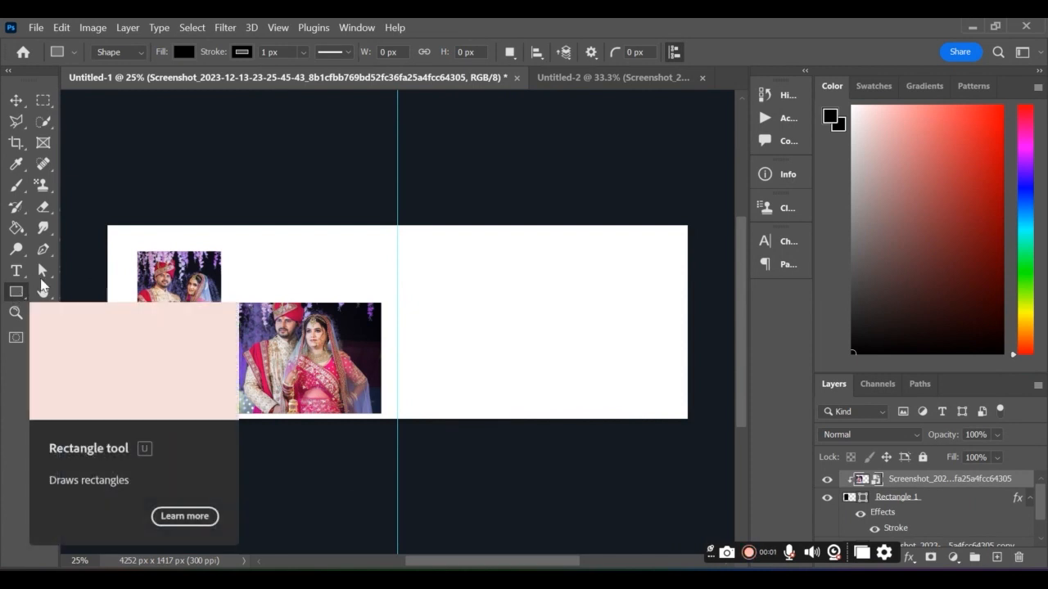
Draw a large black rectangle over the right part of the spread and extend it to about 1885 × 1539 px
{"action": "left_click_drag", "start_coordinate": [443, 225], "coordinate": [695, 419]}
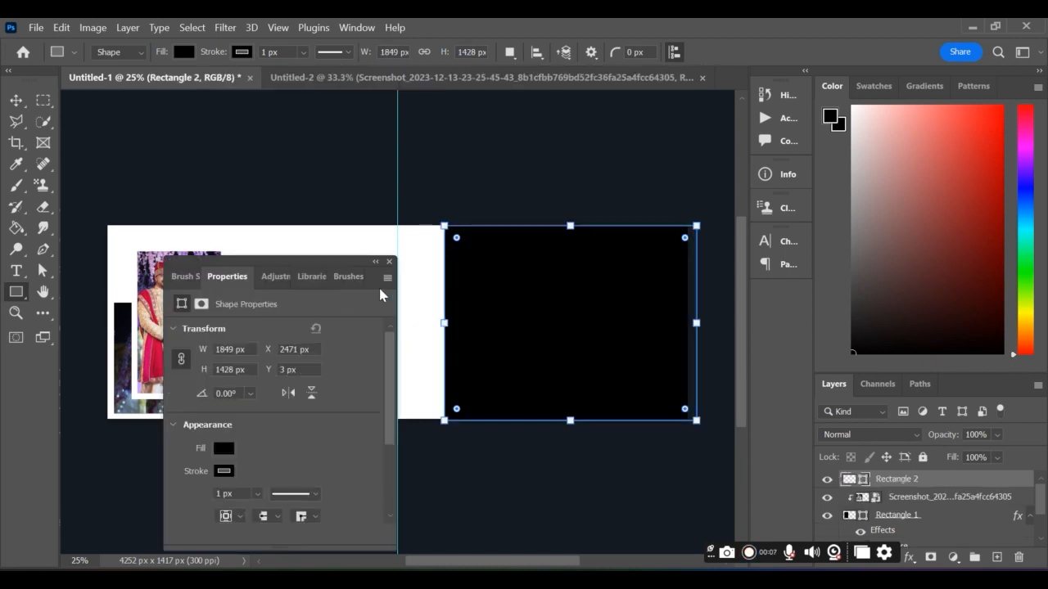
{"action": "left_click", "coordinate": [389, 262]}
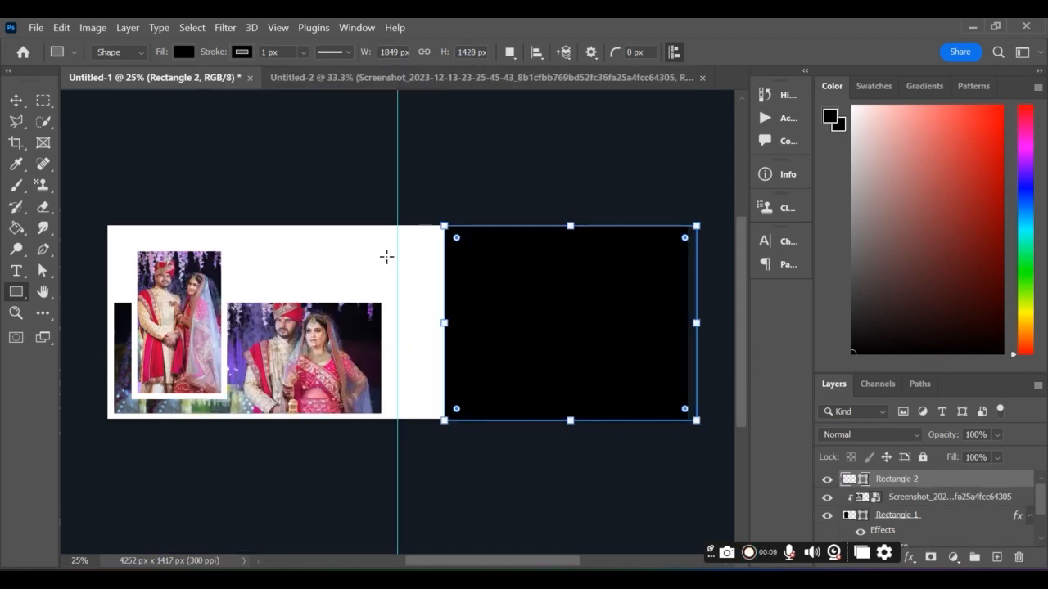
{"action": "left_click_drag", "start_coordinate": [440, 322], "coordinate": [439, 321]}
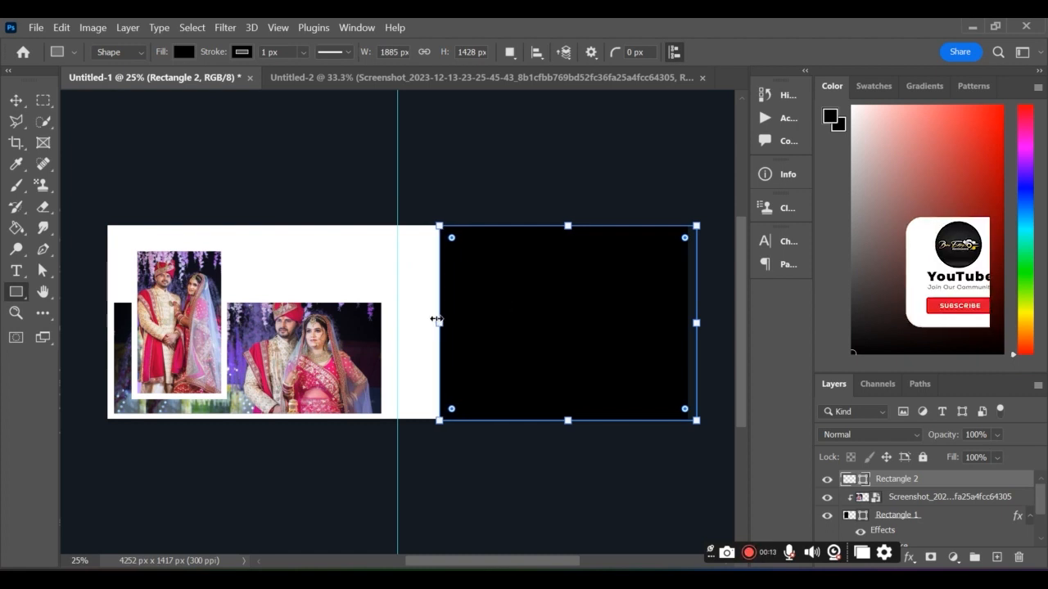
{"action": "left_click_drag", "start_coordinate": [562, 222], "coordinate": [565, 209]}
Copy the golden-lit couple photo from Untitled-2 onto the large black rectangle in Untitled-1
{"action": "left_click", "coordinate": [459, 77]}
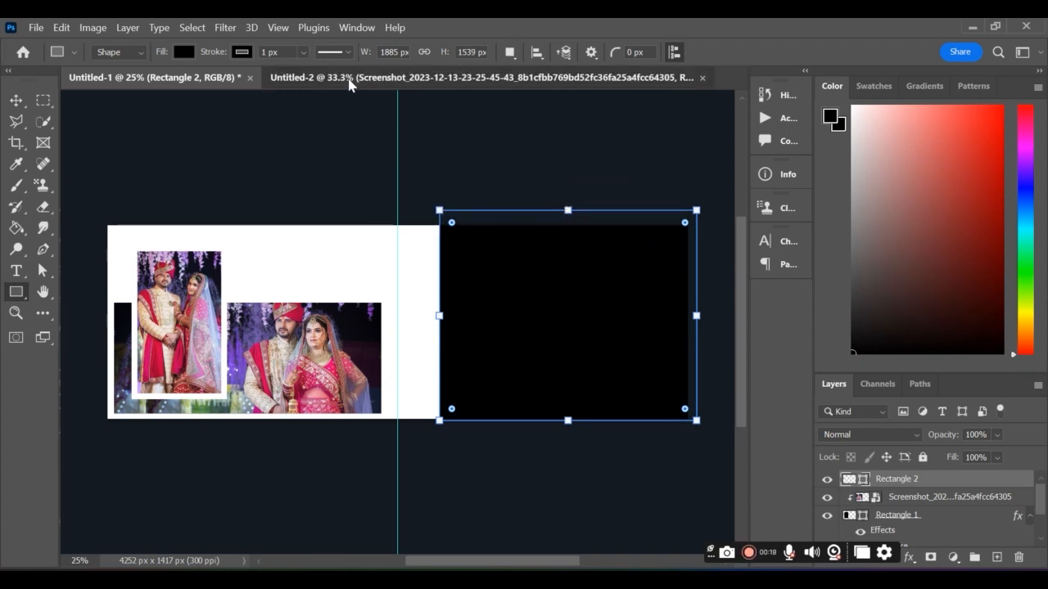
{"action": "left_click", "coordinate": [16, 100]}
{"action": "left_click_drag", "start_coordinate": [515, 207], "coordinate": [543, 298]}
Scale the golden-lit photo to 54.39% against the spread's right edge and clip it to the large rectangle
{"action": "key", "text": "ctrl+t"}
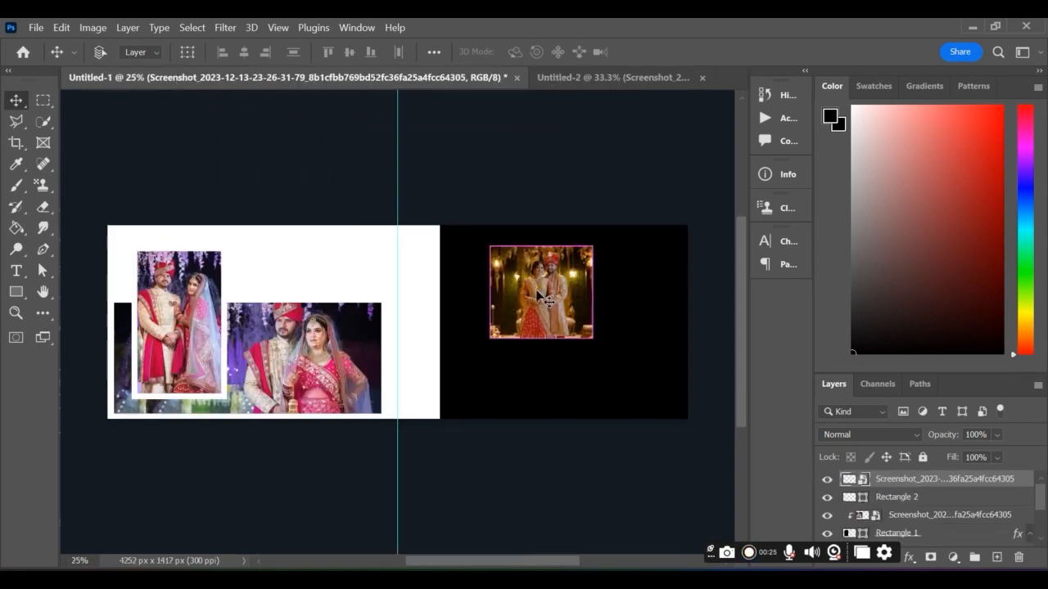
{"action": "left_click_drag", "start_coordinate": [592, 337], "coordinate": [664, 454]}
{"action": "left_click_drag", "start_coordinate": [638, 389], "coordinate": [614, 373]}
{"action": "left_click_drag", "start_coordinate": [671, 323], "coordinate": [686, 323]}
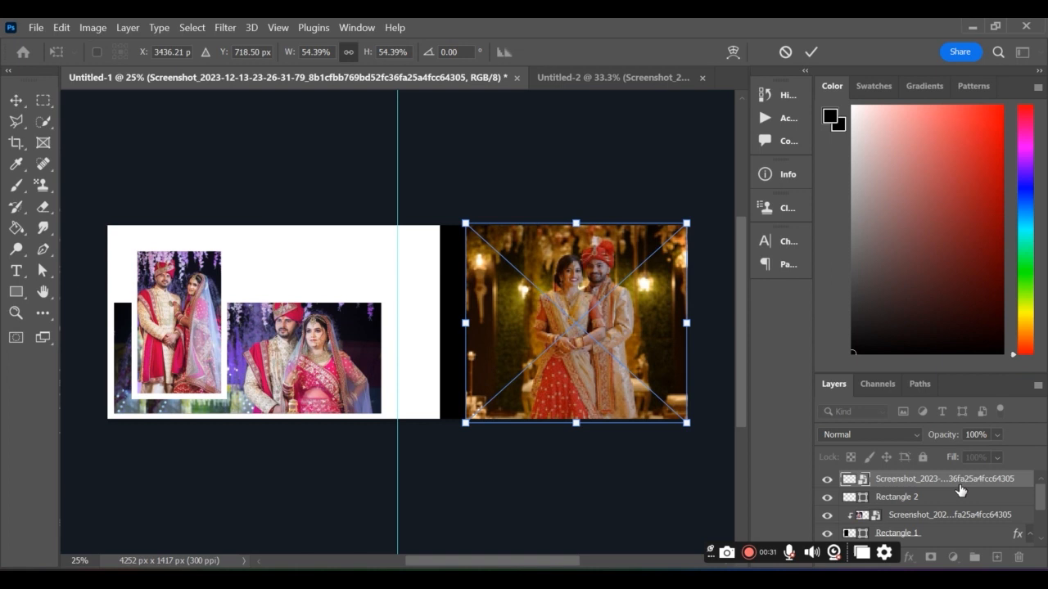
{"action": "key", "text": "Return"}
{"action": "right_click", "coordinate": [961, 478]}
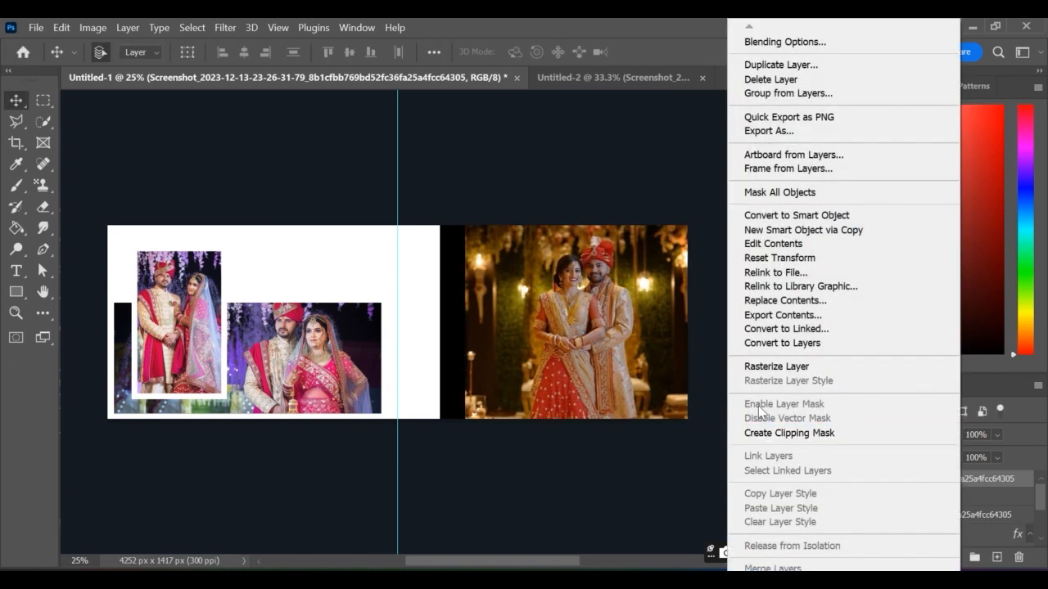
{"action": "left_click", "coordinate": [766, 434]}
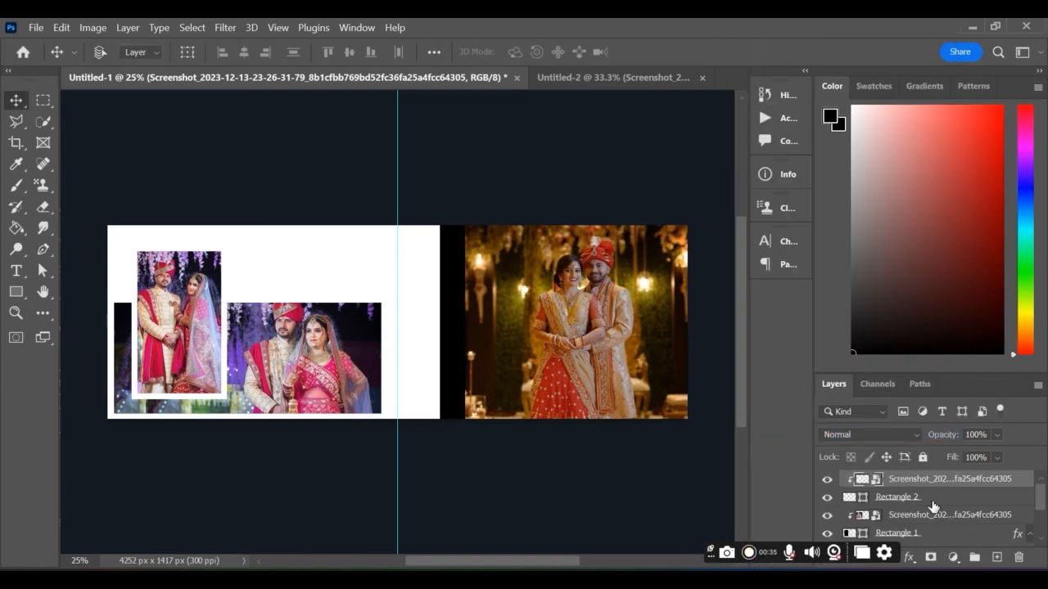
Duplicate the clipped golden-lit photo and shift the original sideways to fill the black strip at the large rectangle's left side
{"action": "key", "text": "ctrl+j"}
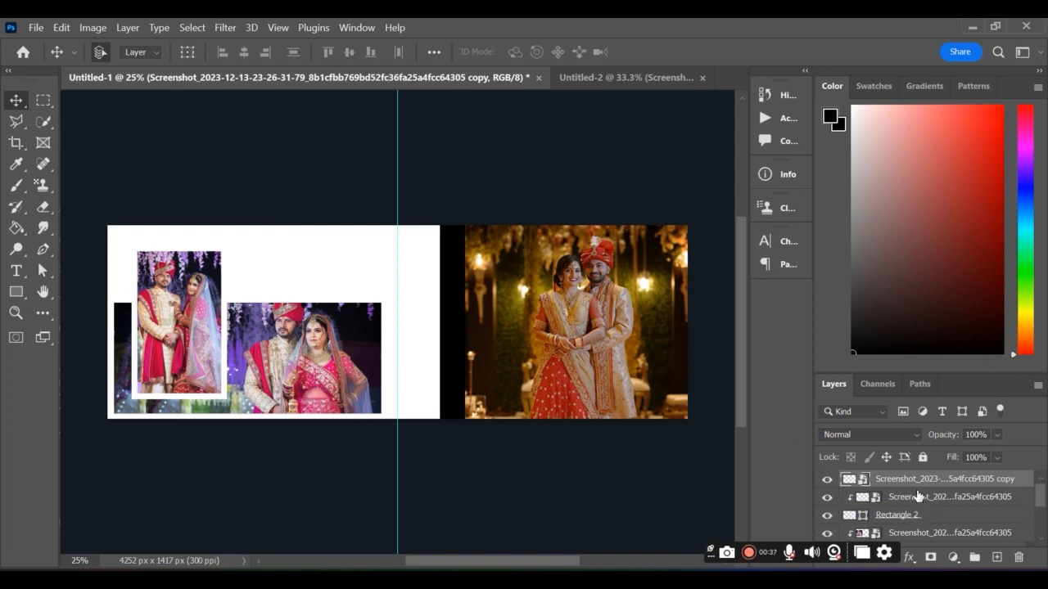
{"action": "left_click", "coordinate": [916, 497]}
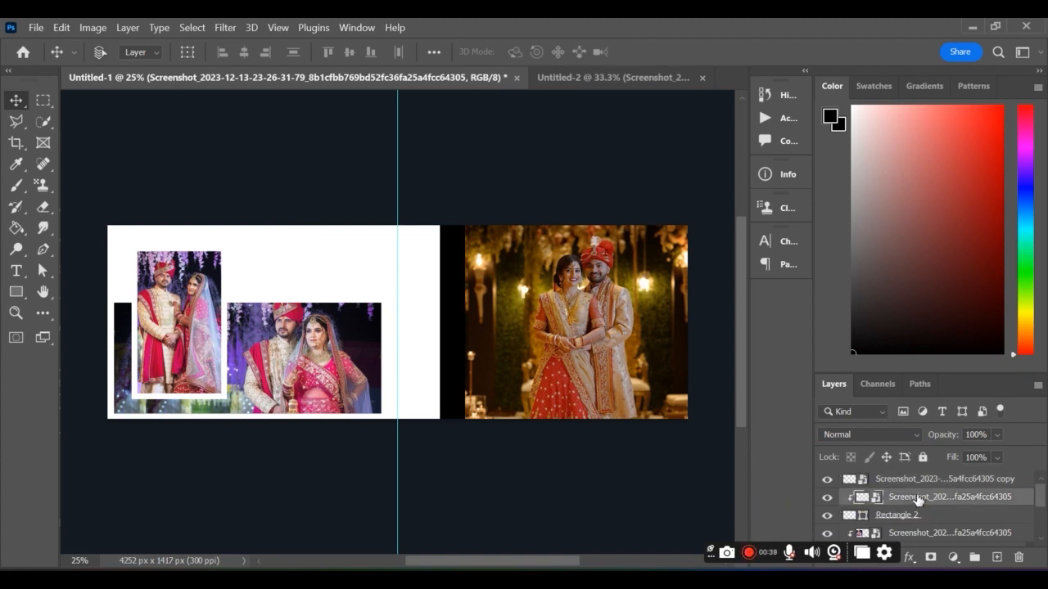
{"action": "key", "text": "ctrl+t"}
{"action": "left_click_drag", "start_coordinate": [581, 370], "coordinate": [559, 367]}
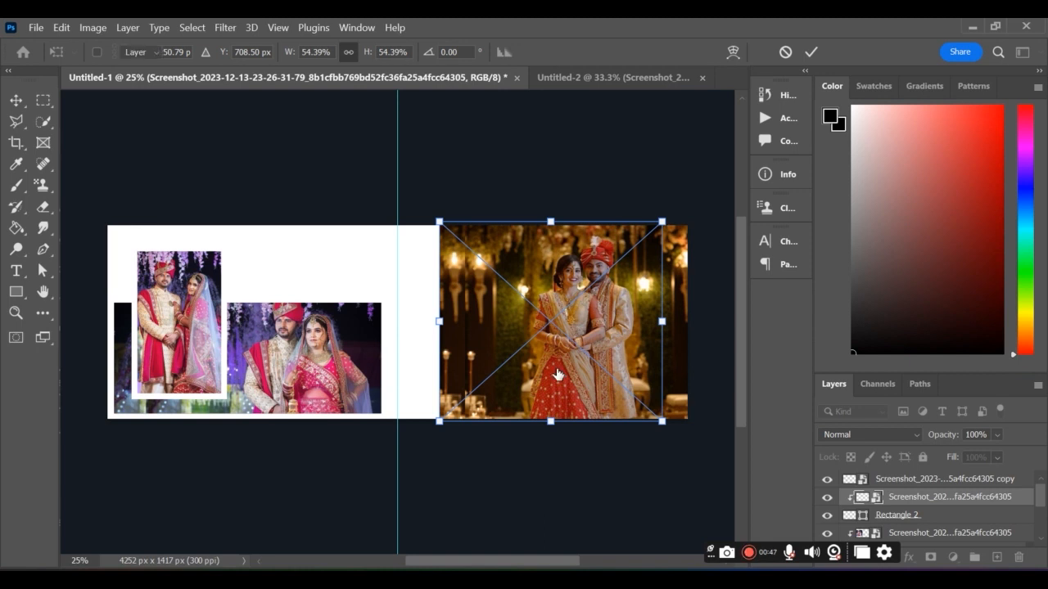
{"action": "key", "text": "Return"}
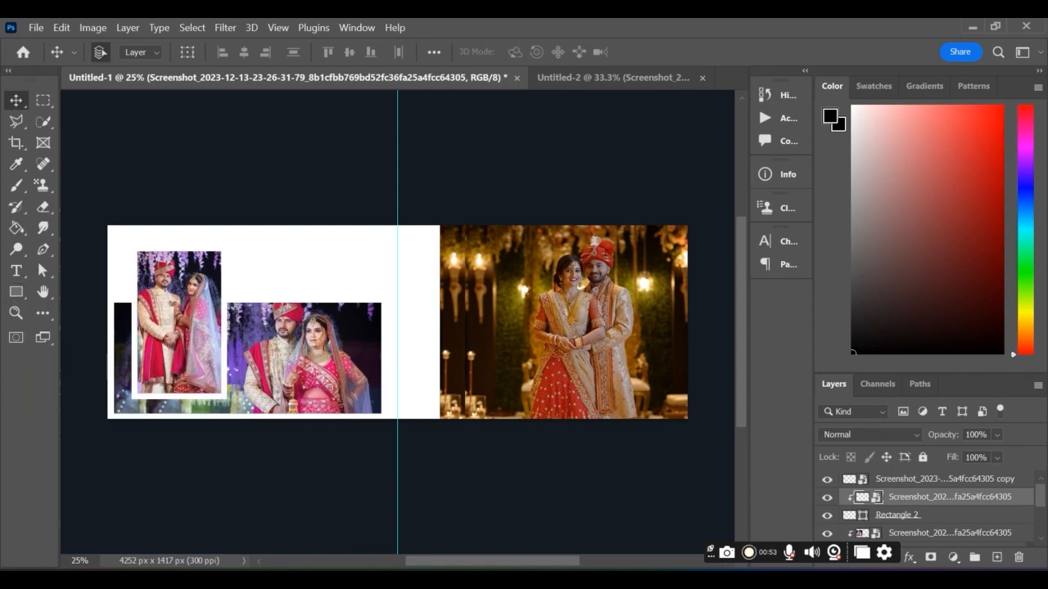
Convert the large rectangle and both golden-lit photo layers into a single smart object
{"action": "left_click_drag", "start_coordinate": [641, 205], "coordinate": [652, 242]}
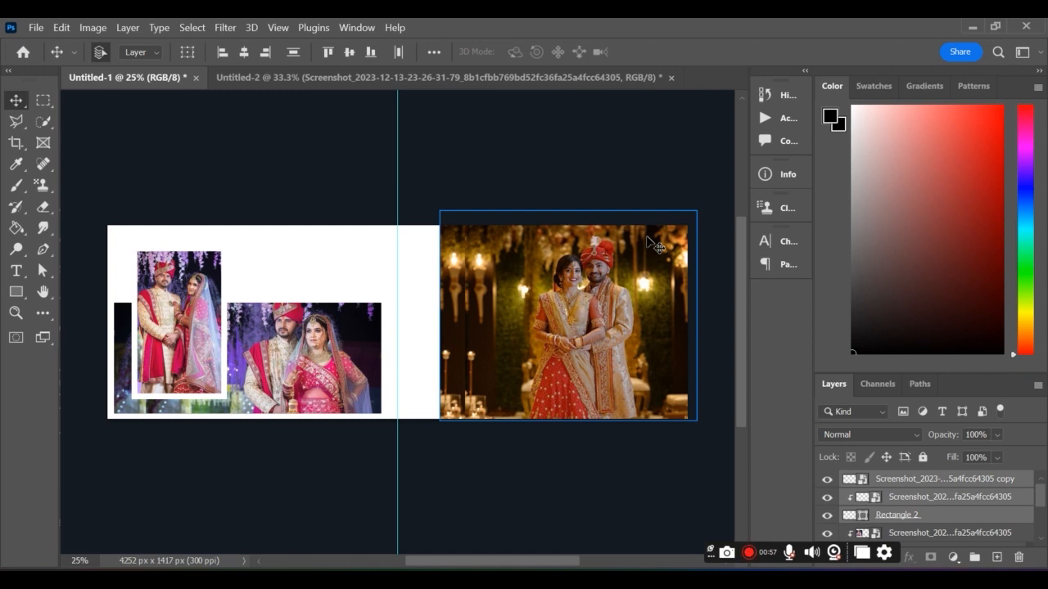
{"action": "right_click", "coordinate": [982, 520]}
{"action": "left_click", "coordinate": [790, 273]}
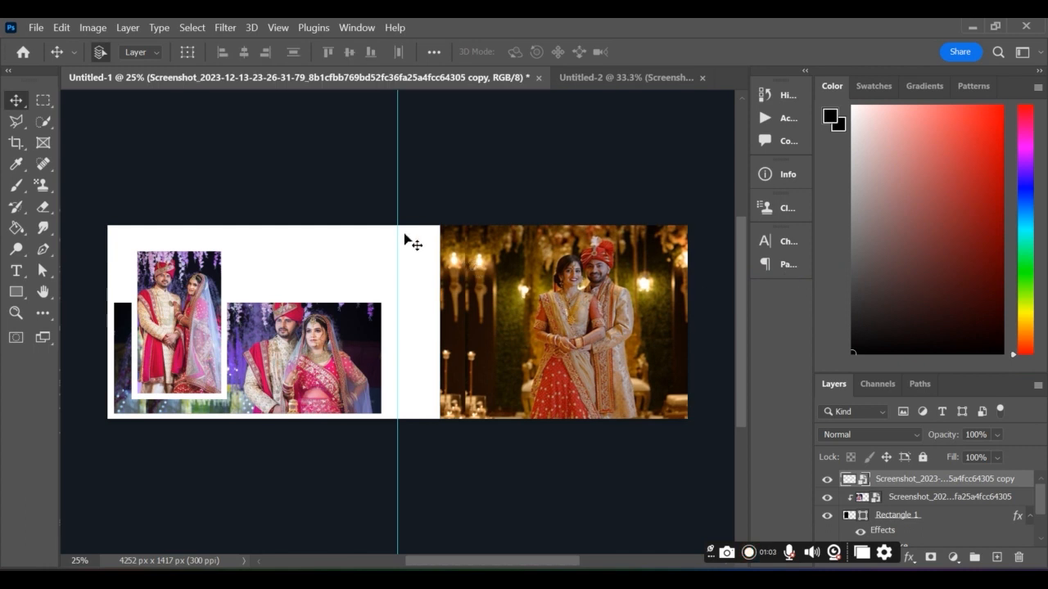
Draw a black rectangle overlapping the golden-lit photo's left edge and extend it to about 974 × 696 px as a regular path
{"action": "left_click", "coordinate": [16, 296]}
{"action": "left_click", "coordinate": [46, 304]}
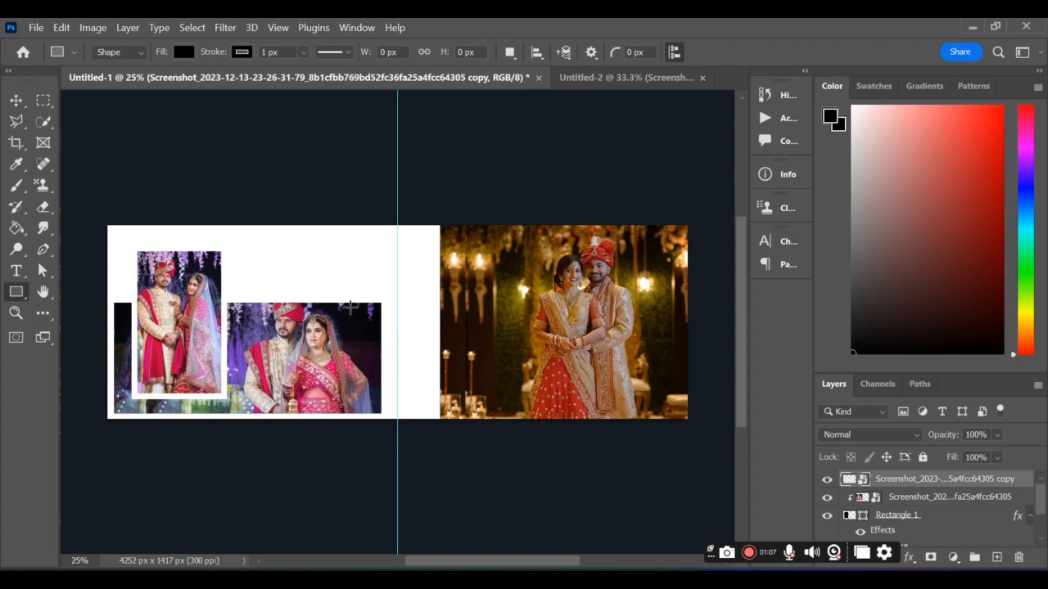
{"action": "left_click_drag", "start_coordinate": [397, 324], "coordinate": [519, 251]}
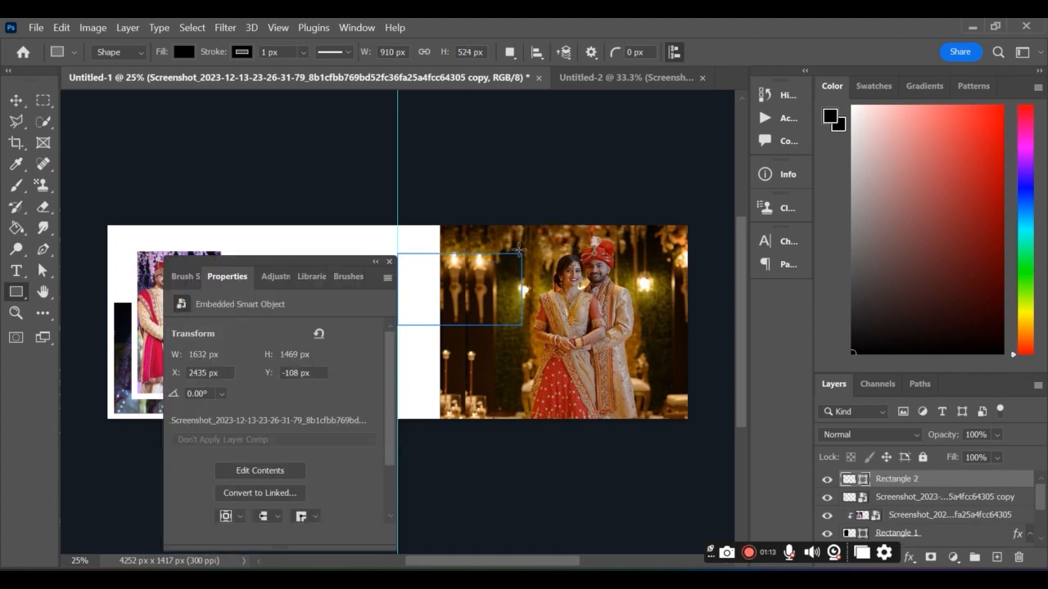
{"action": "left_click", "coordinate": [389, 262]}
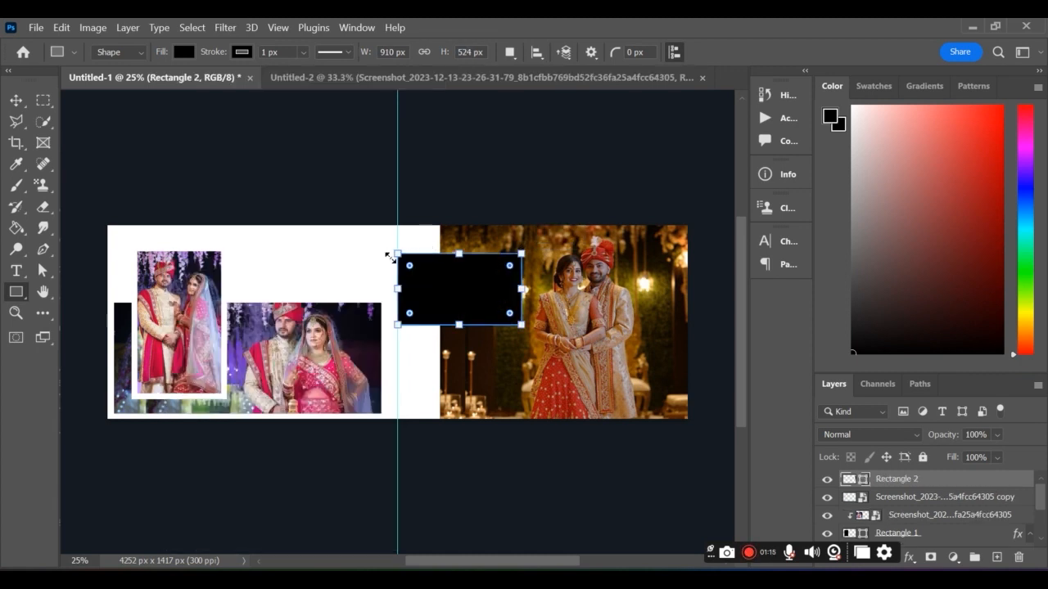
{"action": "left_click_drag", "start_coordinate": [457, 251], "coordinate": [457, 244]}
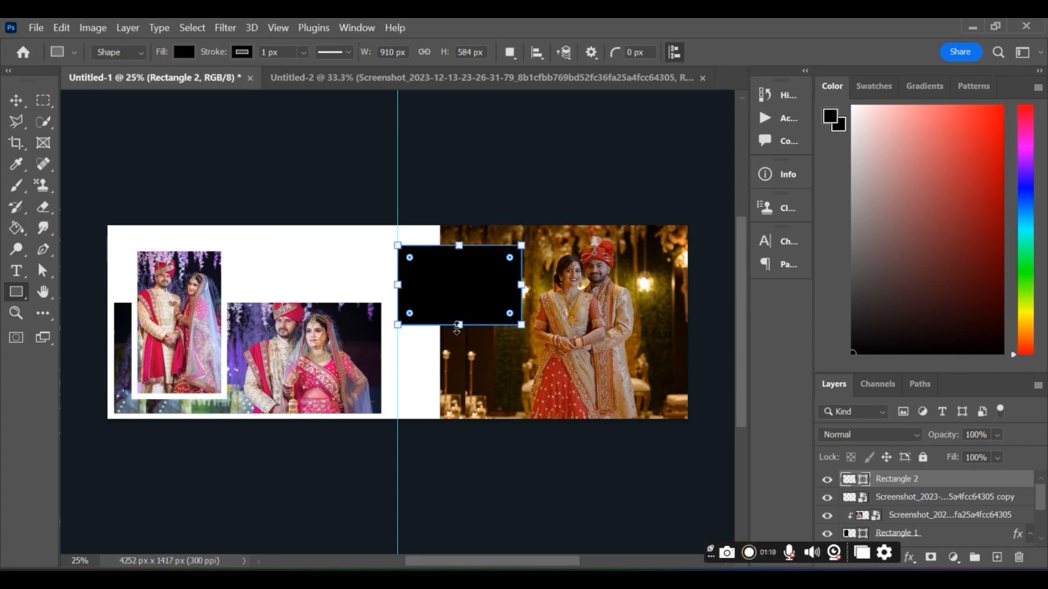
{"action": "left_click_drag", "start_coordinate": [456, 316], "coordinate": [458, 338]}
{"action": "left_click_drag", "start_coordinate": [391, 286], "coordinate": [383, 287]}
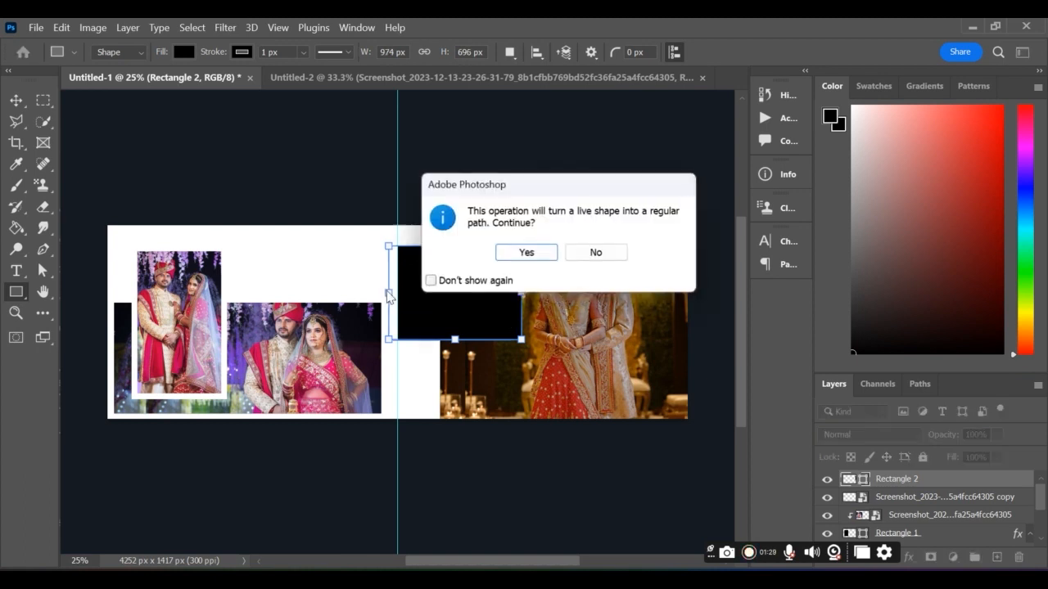
{"action": "left_click", "coordinate": [526, 253]}
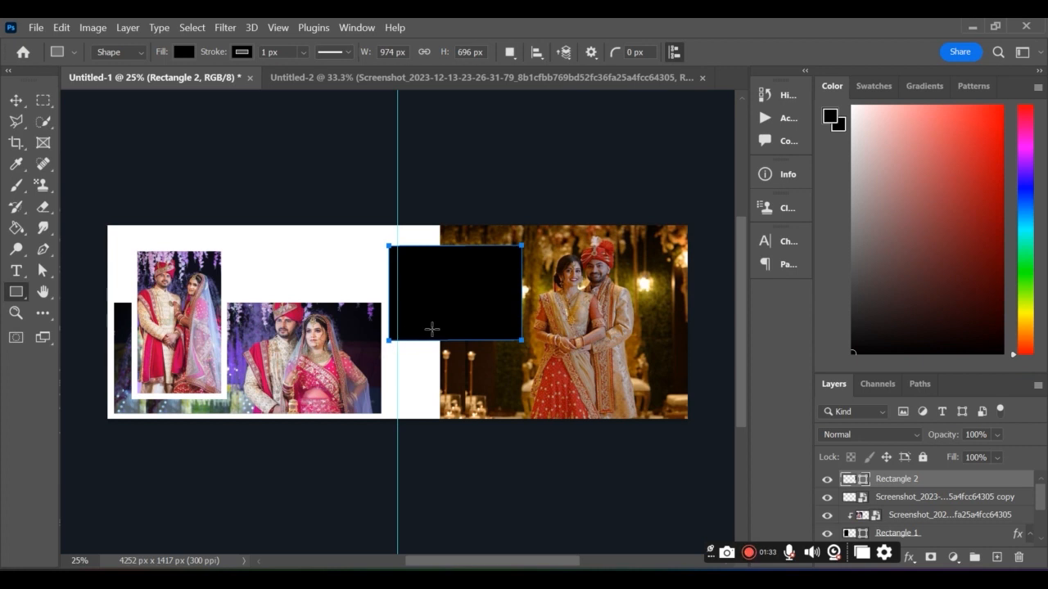
Add a 43 px white inside stroke at 100% opacity to the new black rectangle
{"action": "double_click", "coordinate": [956, 480]}
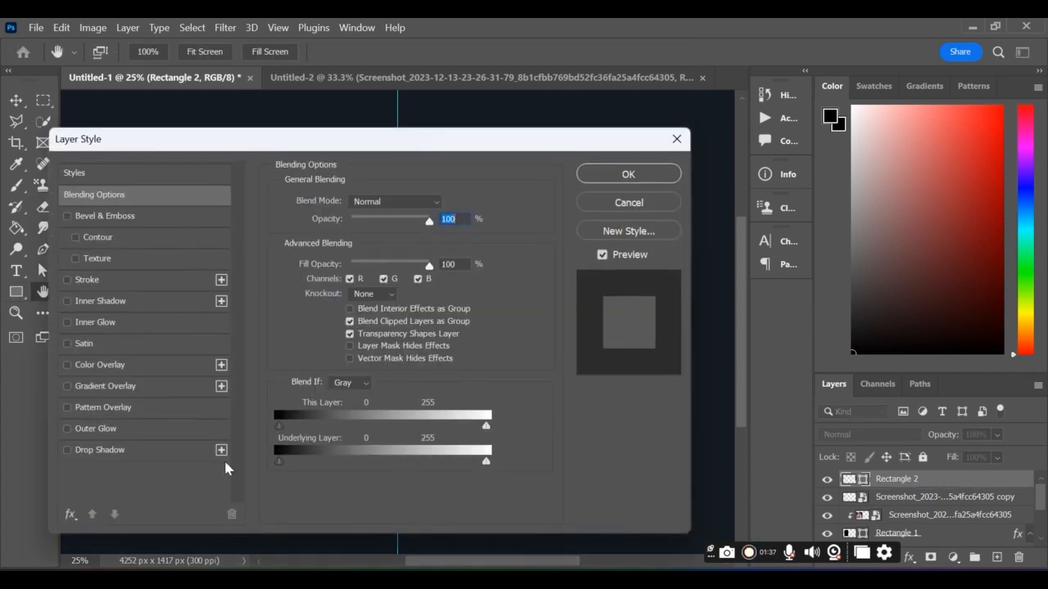
{"action": "left_click", "coordinate": [86, 280]}
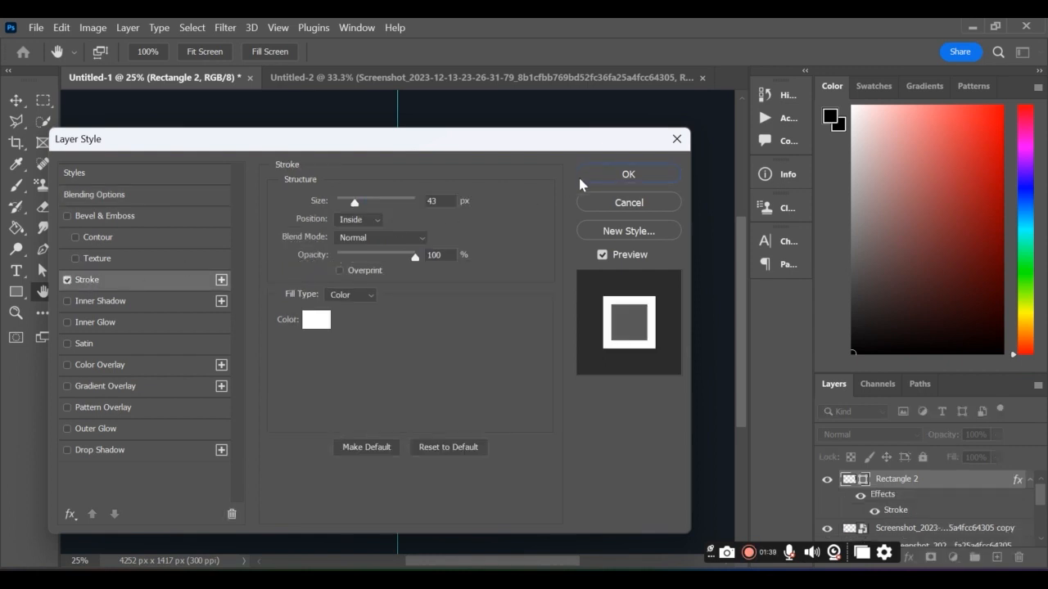
{"action": "left_click", "coordinate": [606, 174]}
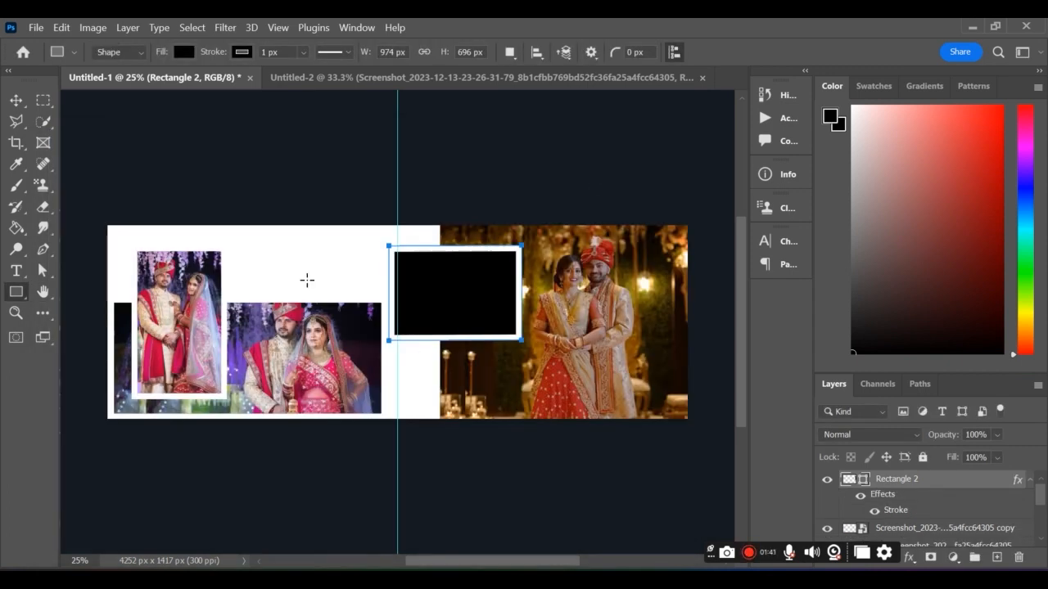
{"action": "left_click", "coordinate": [365, 80]}
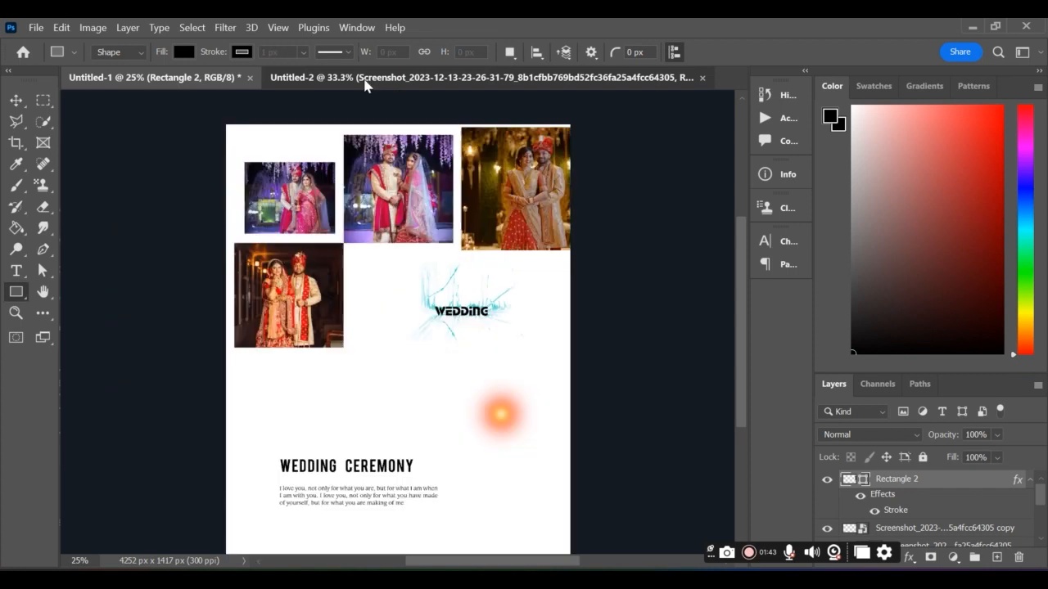
{"action": "left_click", "coordinate": [15, 101]}
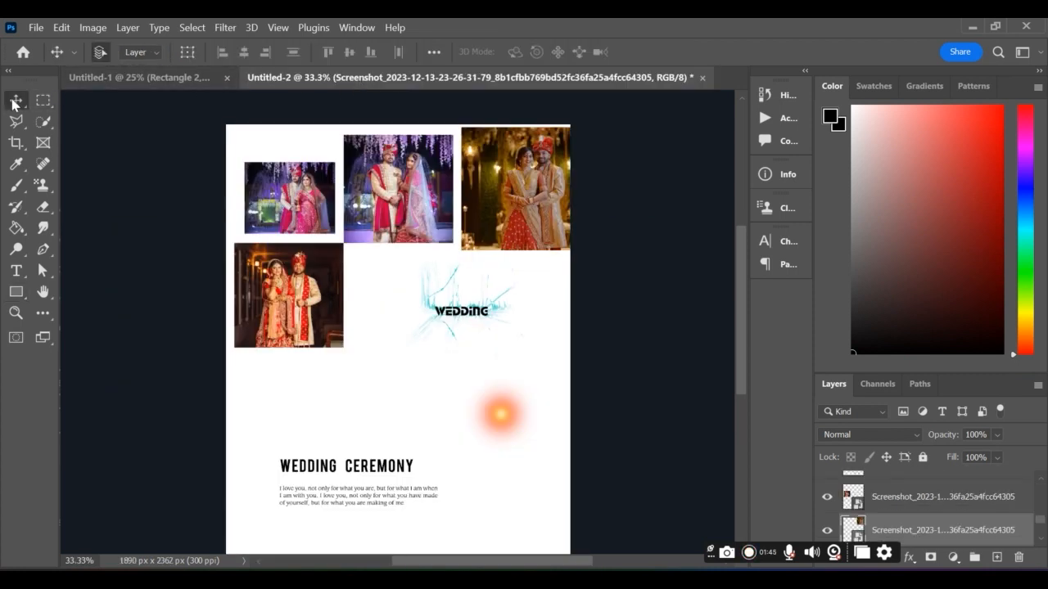
{"action": "left_click_drag", "start_coordinate": [263, 282], "coordinate": [409, 285]}
{"action": "key", "text": "ctrl+t"}
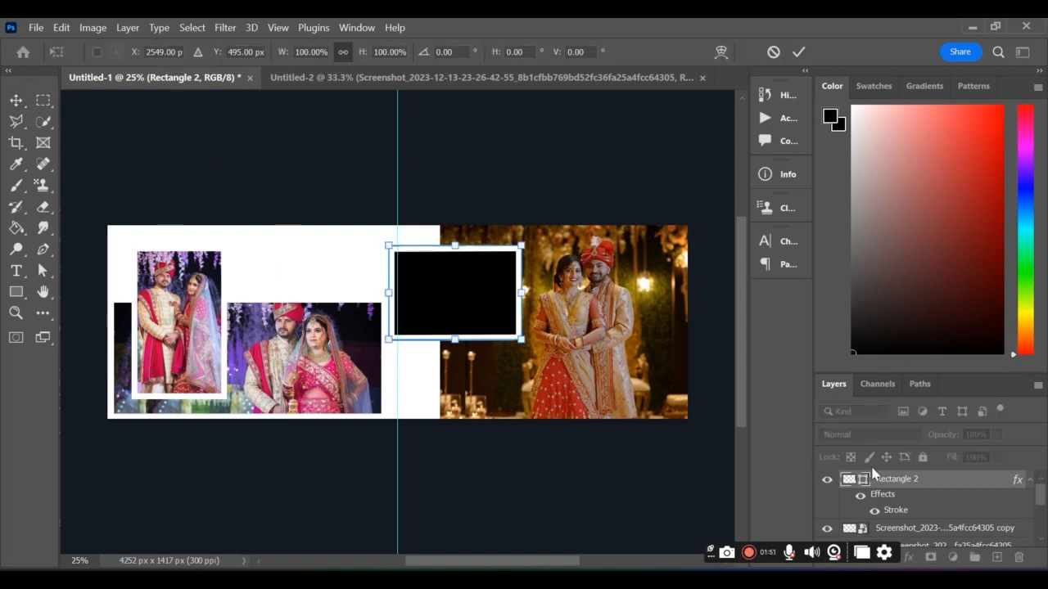
{"action": "left_click", "coordinate": [393, 78]}
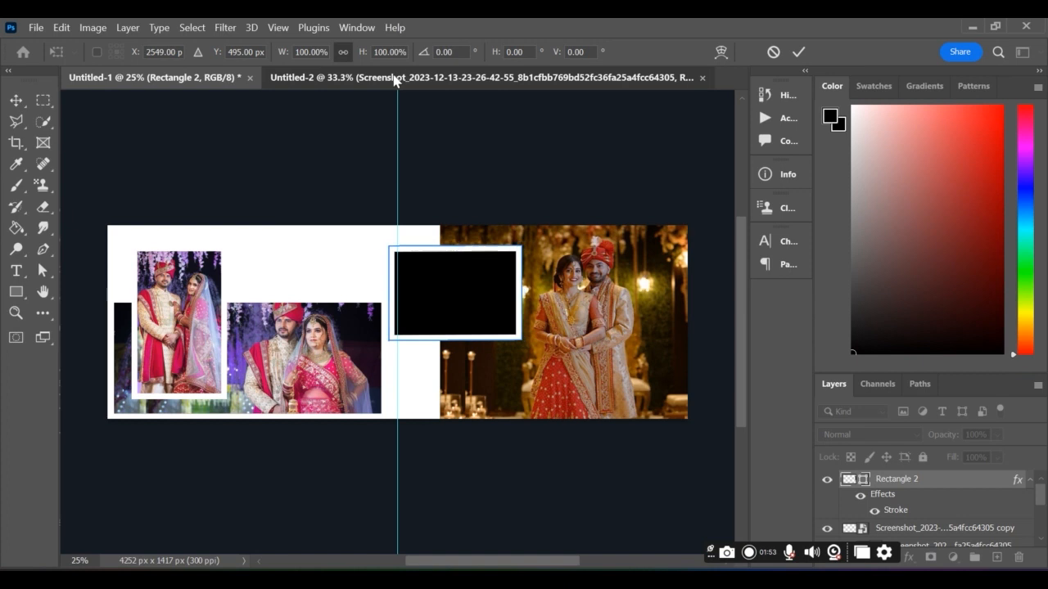
{"action": "left_click_drag", "start_coordinate": [481, 180], "coordinate": [374, 287]}
{"action": "key", "text": "ctrl+t"}
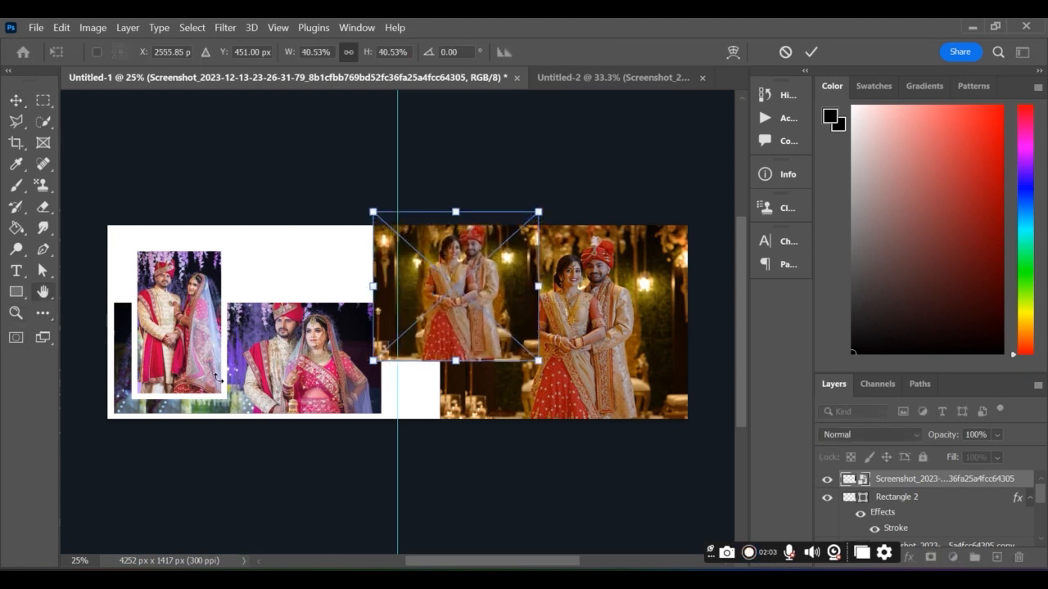
{"action": "key", "text": "ctrl+z"}
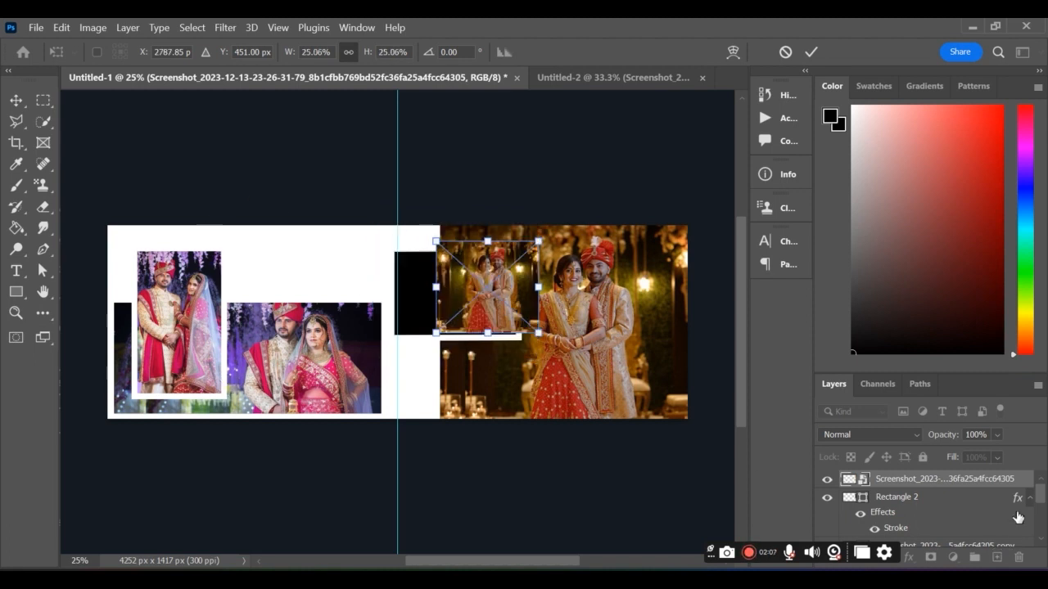
{"action": "key", "text": "Escape"}
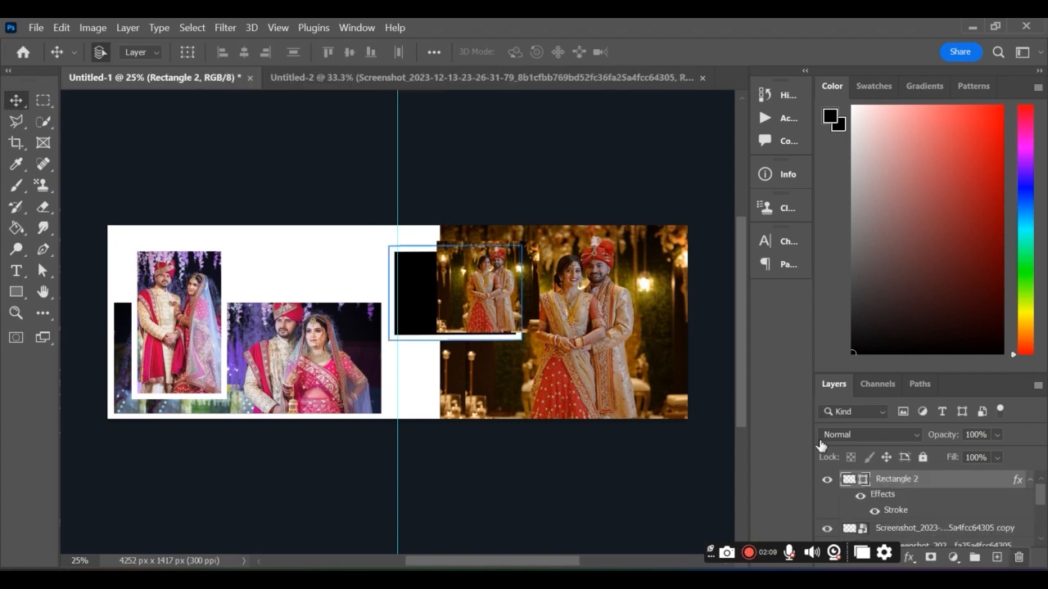
Bring in the dark-background couple photo from Untitled-2 at 34.63% scale and clip it to the small white-framed rectangle
{"action": "left_click", "coordinate": [286, 82]}
{"action": "left_click_drag", "start_coordinate": [304, 308], "coordinate": [455, 320]}
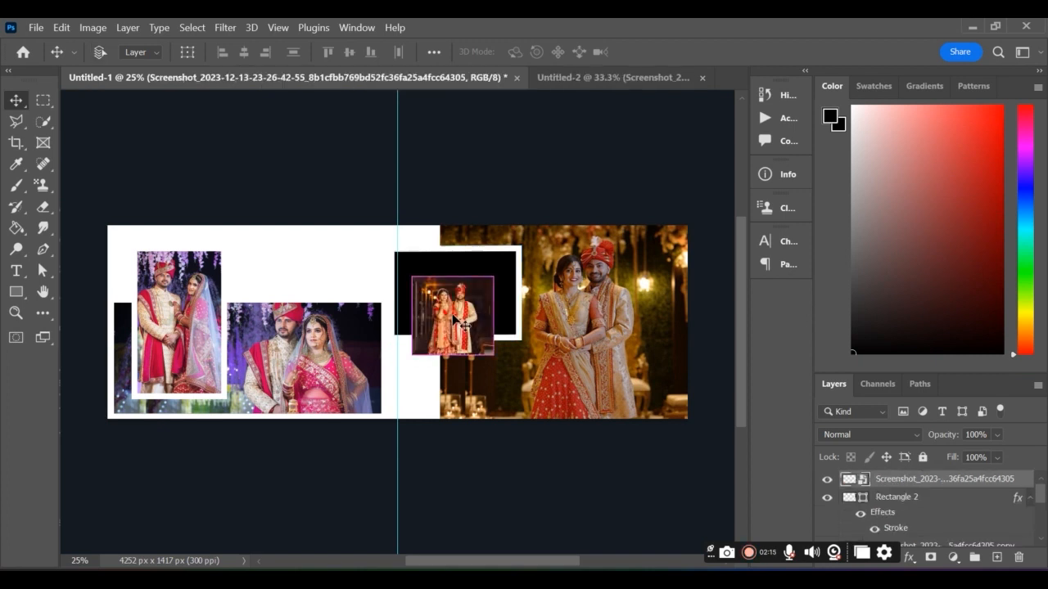
{"action": "key", "text": "ctrl+t"}
{"action": "mouse_move", "coordinate": [488, 313]}
{"action": "left_mouse_down"}
{"action": "mouse_move", "coordinate": [541, 309]}
{"action": "mouse_move", "coordinate": [503, 318]}
{"action": "left_mouse_up"}
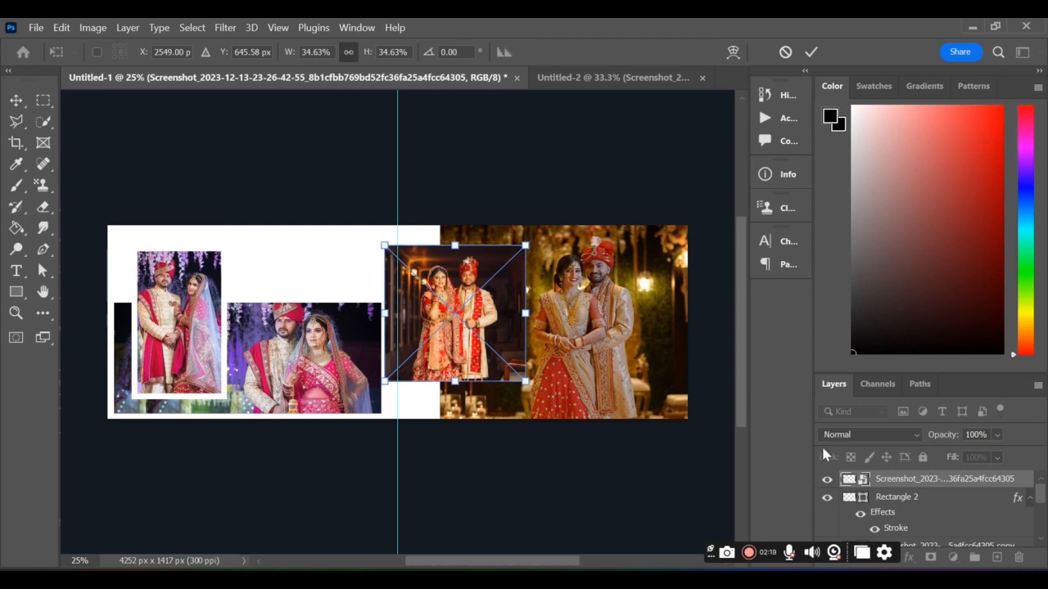
{"action": "key", "text": "Return"}
{"action": "right_click", "coordinate": [942, 484]}
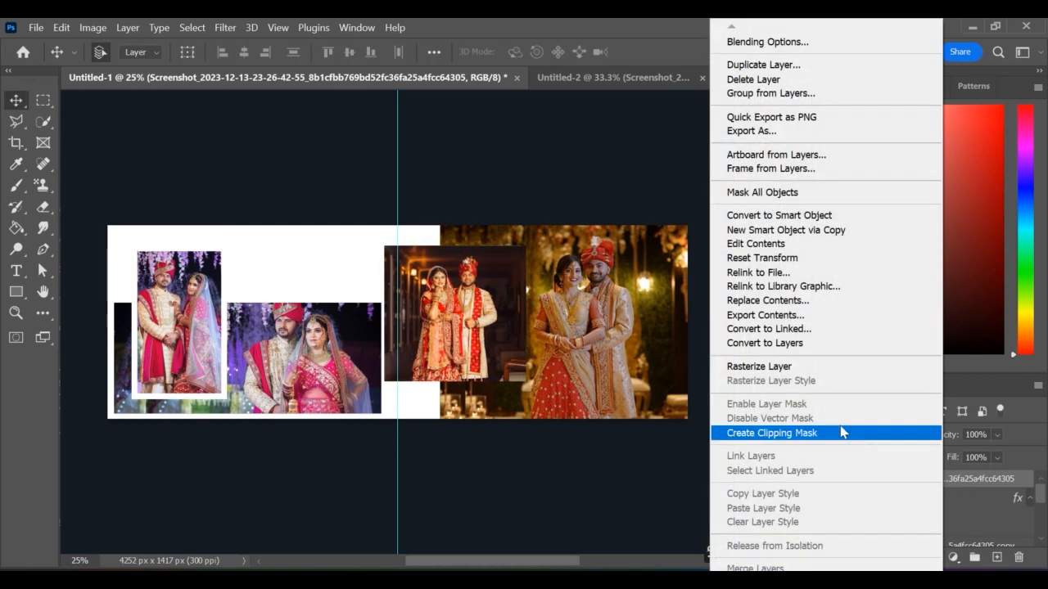
{"action": "left_click", "coordinate": [777, 433]}
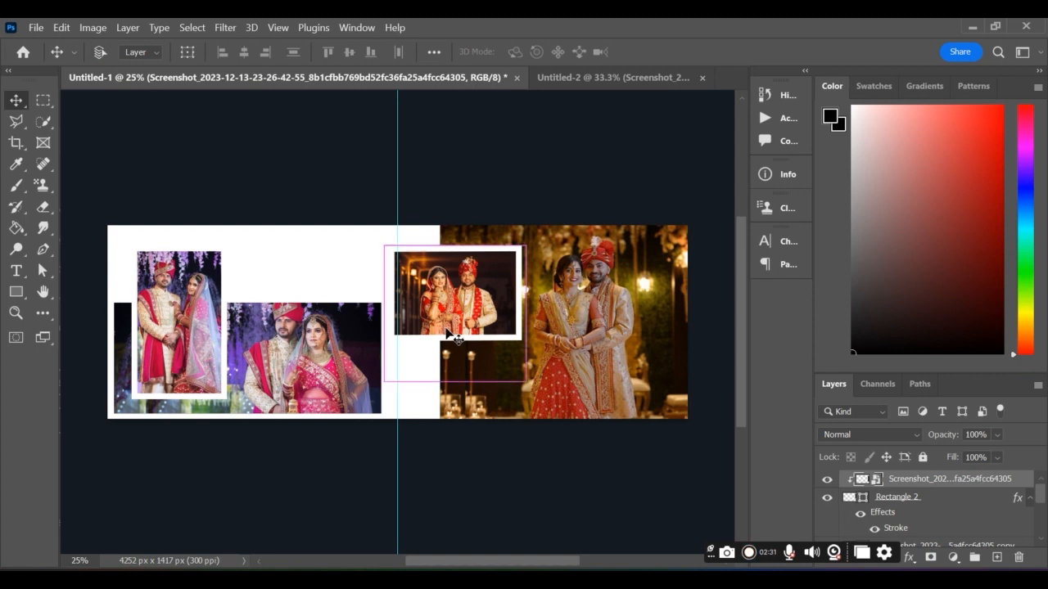
Move the small framed rectangle and its clipped photo together to about X 2509 px, Y 641.26 px
{"action": "key", "text": "ctrl+t"}
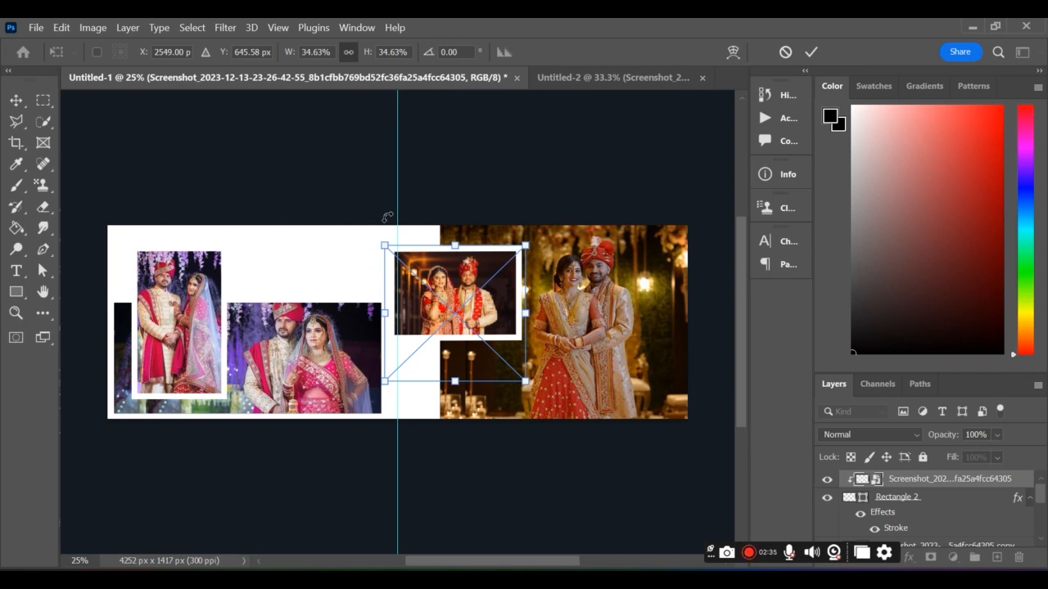
{"action": "left_click", "coordinate": [14, 99]}
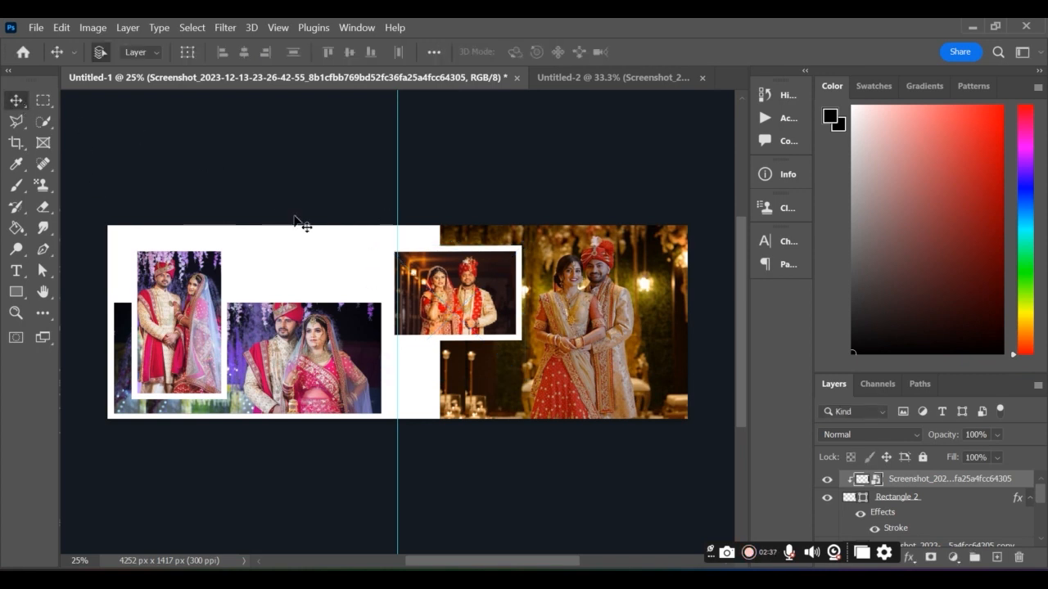
{"action": "left_click", "coordinate": [397, 261], "text": "ctrl"}
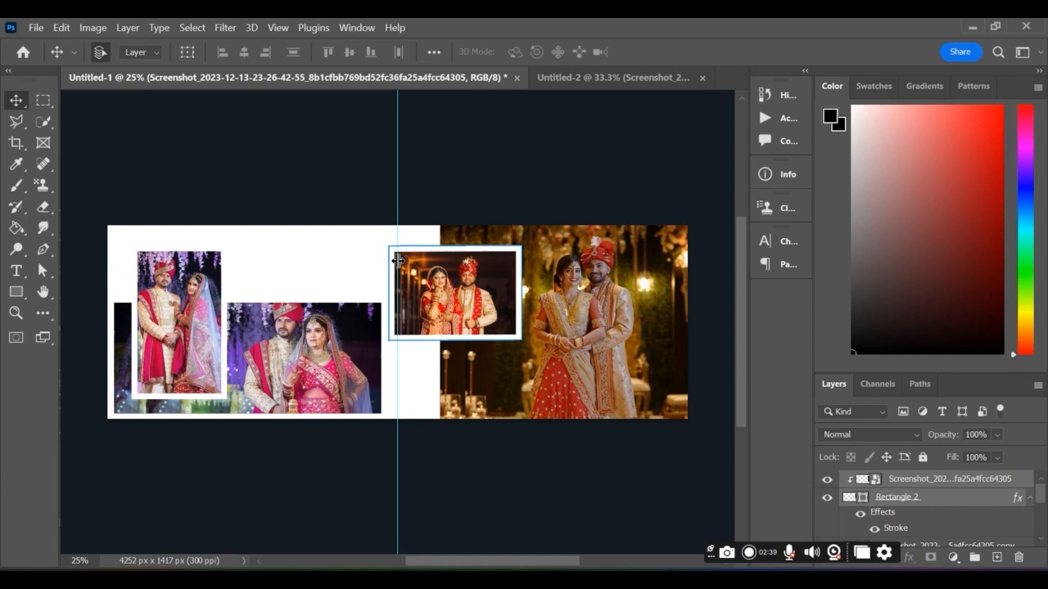
{"action": "key", "text": "ctrl+t"}
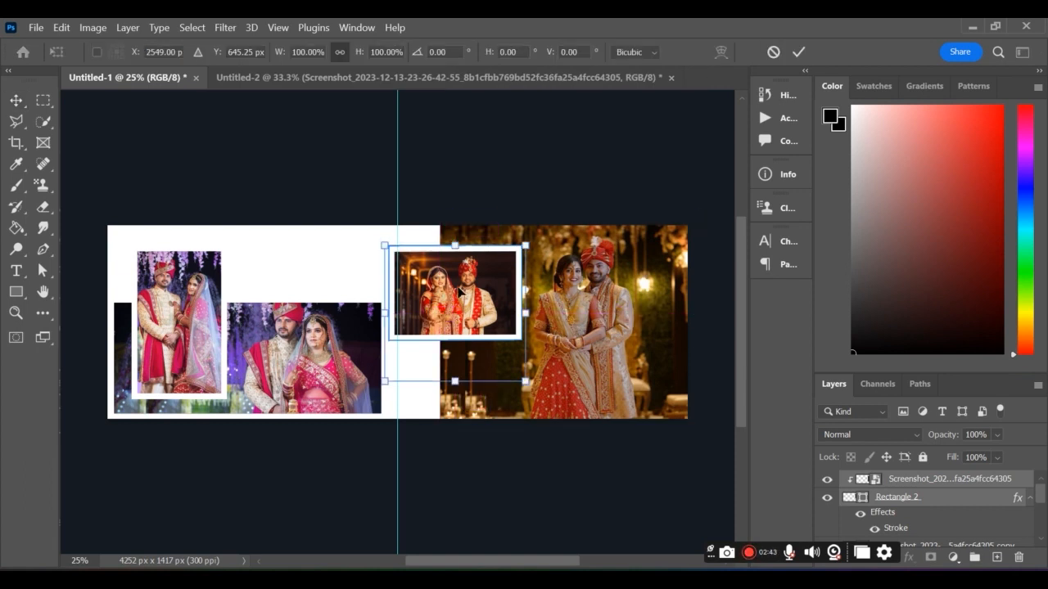
{"action": "left_click_drag", "start_coordinate": [462, 291], "coordinate": [457, 292]}
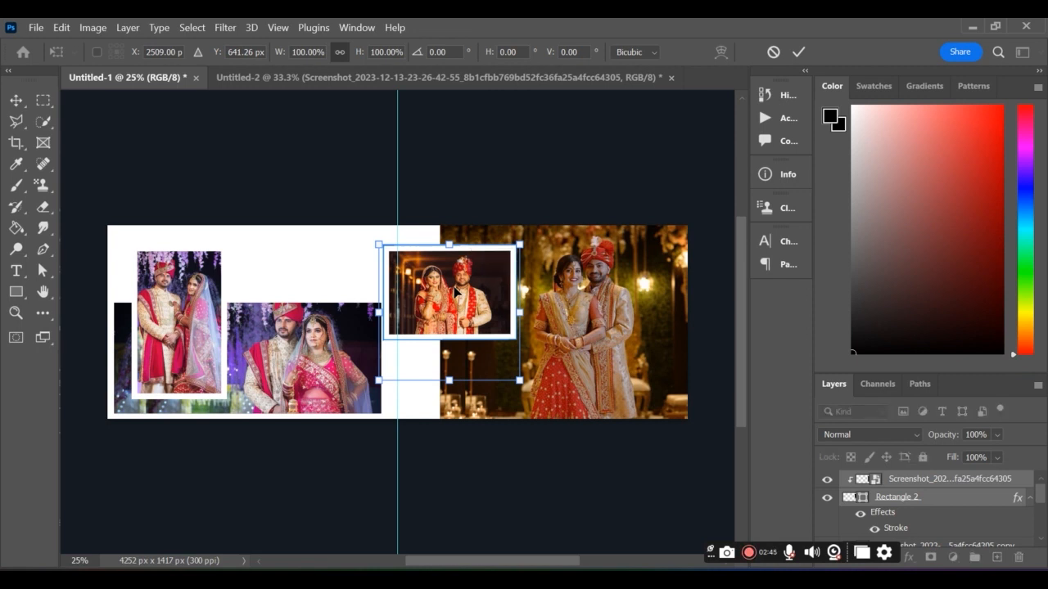
{"action": "key", "text": "Return"}
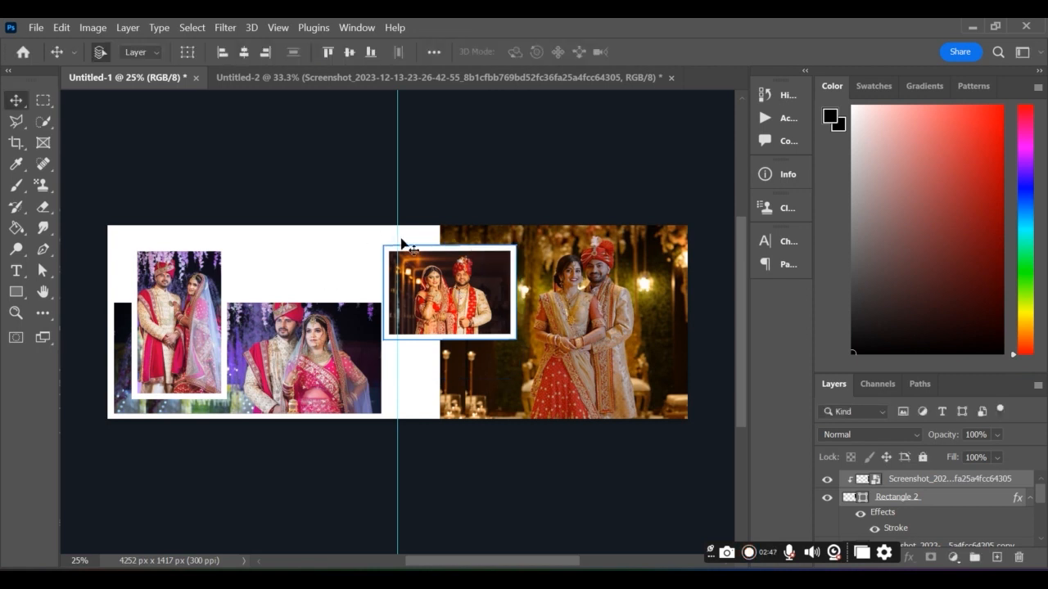
Copy the WEDDING CEREMONY title and paragraph from Untitled-2 and place them in the white area above the wide couple photo
{"action": "left_click", "coordinate": [292, 77]}
{"action": "left_click_drag", "start_coordinate": [356, 482], "coordinate": [280, 260]}
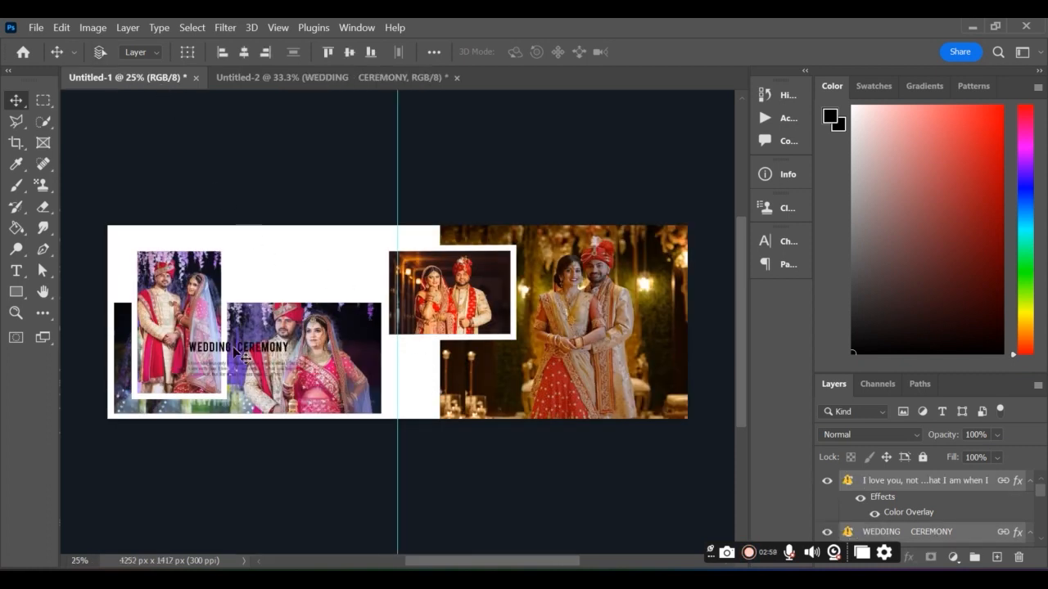
{"action": "left_click", "coordinate": [734, 314]}
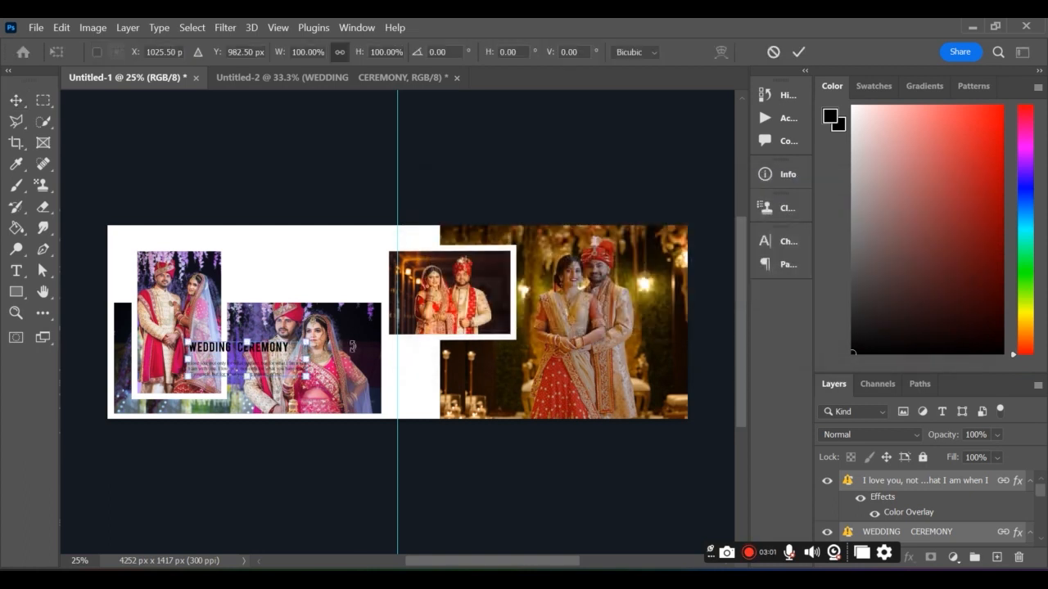
{"action": "left_click_drag", "start_coordinate": [263, 366], "coordinate": [338, 271]}
{"action": "key", "text": "Return"}
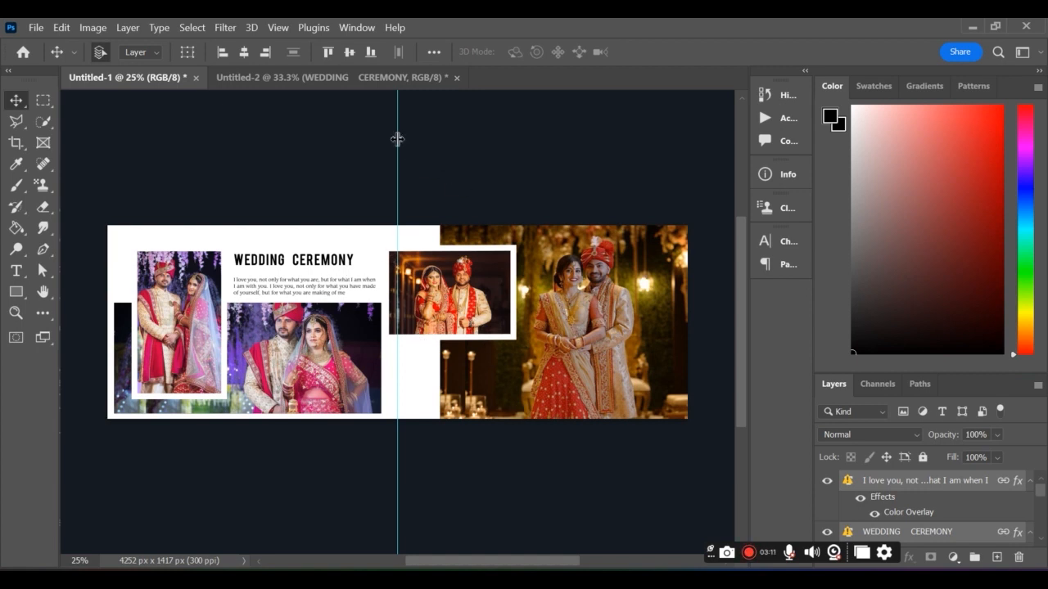
Copy the WEDDING lettering and its teal splash artwork from Untitled-2 into the album spread in Untitled-1
{"action": "mouse_move", "coordinate": [380, 82]}
{"action": "left_mouse_down"}
{"action": "mouse_move", "coordinate": [393, 63]}
{"action": "mouse_move", "coordinate": [386, 77]}
{"action": "left_mouse_up"}
{"action": "left_click_drag", "start_coordinate": [458, 307], "coordinate": [237, 161]}
{"action": "left_click_drag", "start_coordinate": [468, 312], "coordinate": [510, 356]}
{"action": "left_click", "coordinate": [501, 350]}
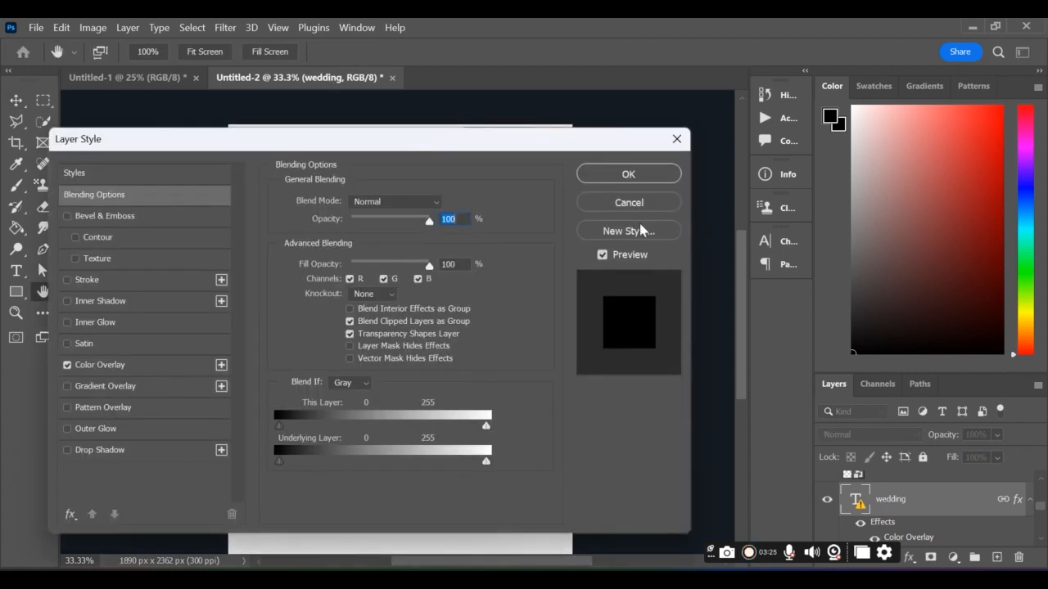
{"action": "left_click", "coordinate": [684, 144]}
{"action": "left_click_drag", "start_coordinate": [475, 326], "coordinate": [396, 375]}
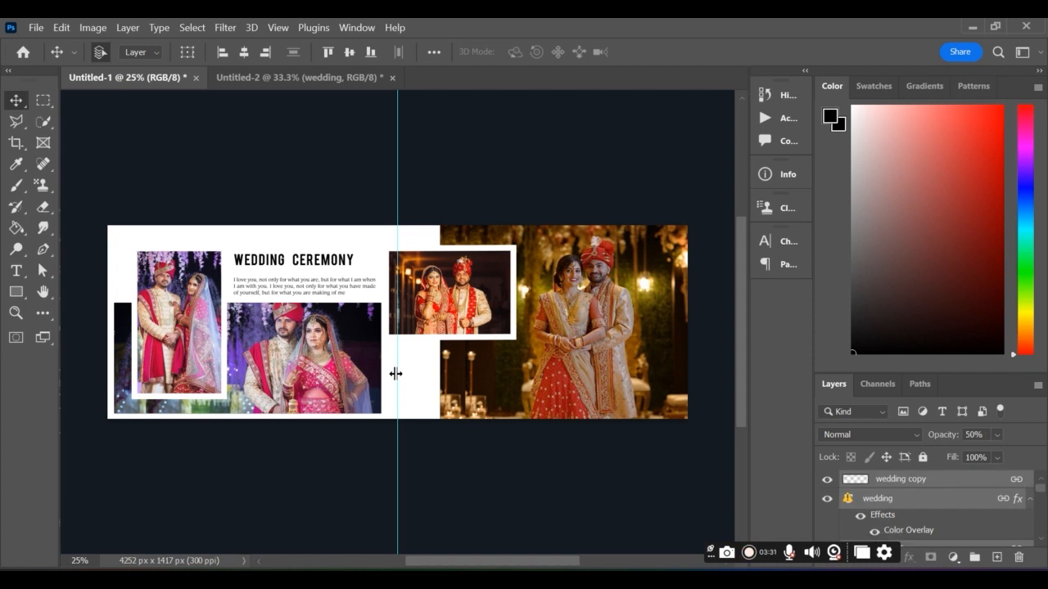
Move the WEDDING lettering and its splash artwork to about X 2185 px, Y 1268 px, below the small framed photo
{"action": "key", "text": "ctrl"}
{"action": "key", "text": "ctrl+t"}
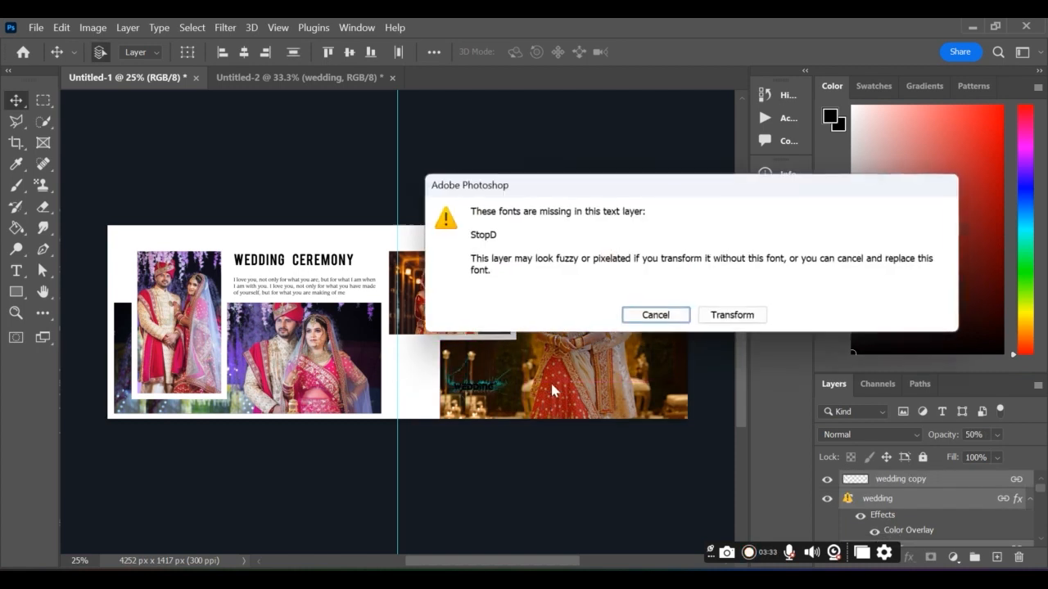
{"action": "left_click", "coordinate": [733, 316]}
{"action": "left_click_drag", "start_coordinate": [508, 405], "coordinate": [443, 418]}
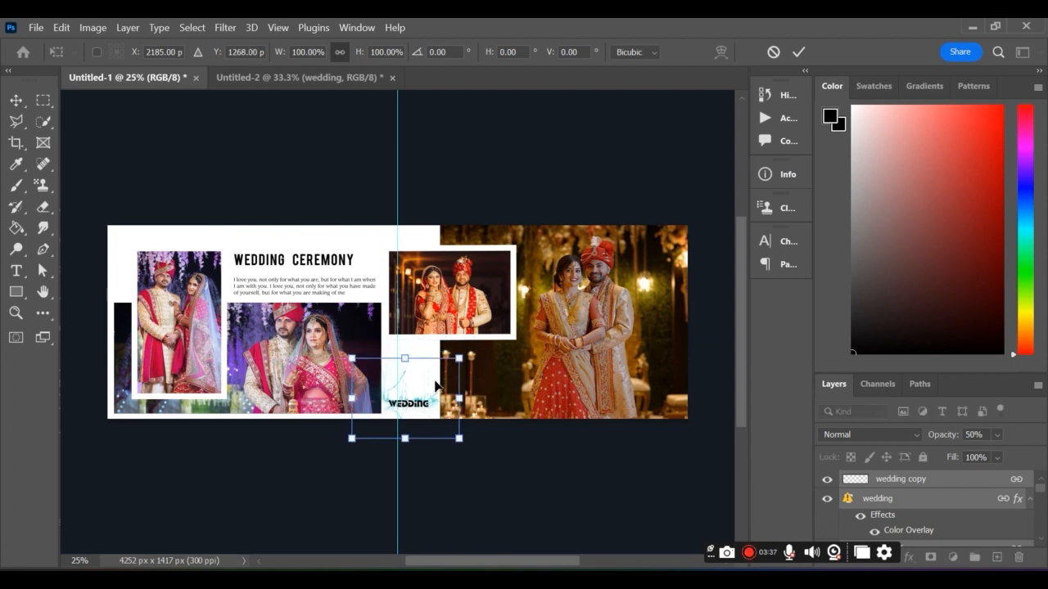
{"action": "key", "text": "Return"}
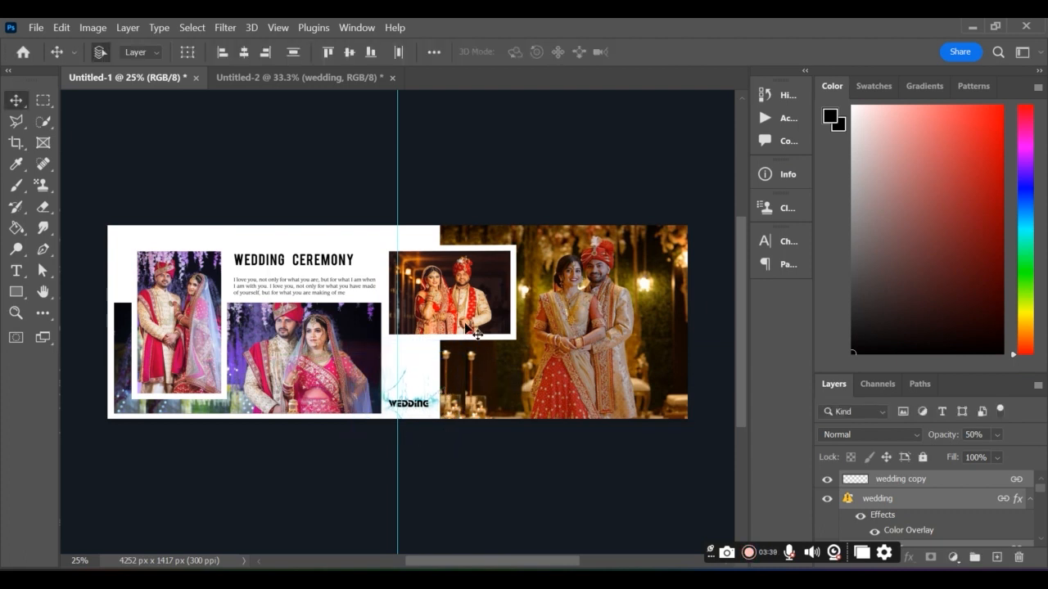
Bring the orange light flare from Untitled-2 onto the upper corner of the wide couple photo and blend it with Soft Light
{"action": "left_click", "coordinate": [270, 78]}
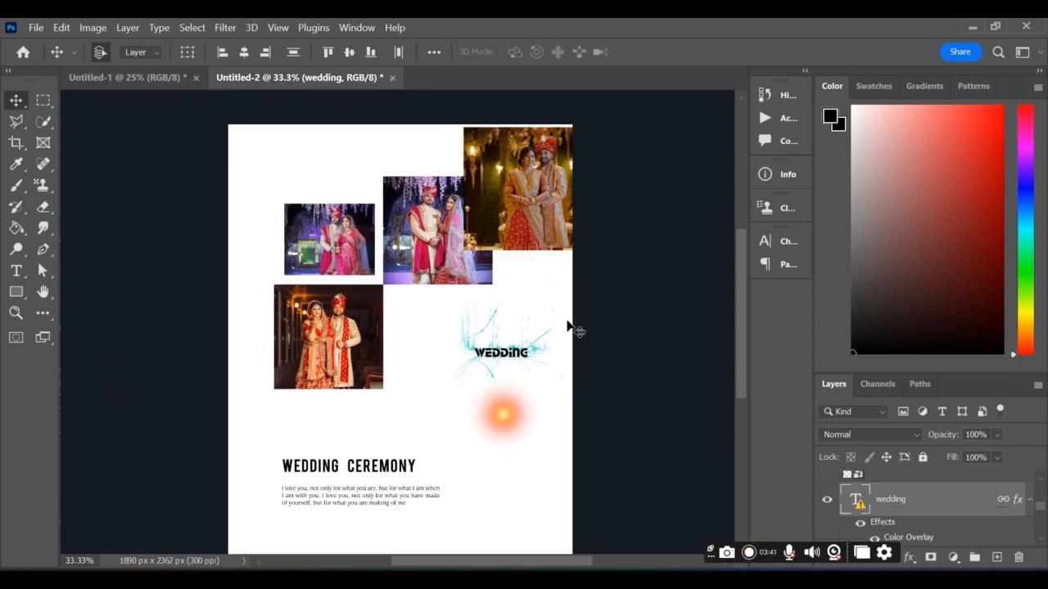
{"action": "left_click_drag", "start_coordinate": [483, 413], "coordinate": [161, 83]}
{"action": "left_click_drag", "start_coordinate": [195, 183], "coordinate": [358, 325]}
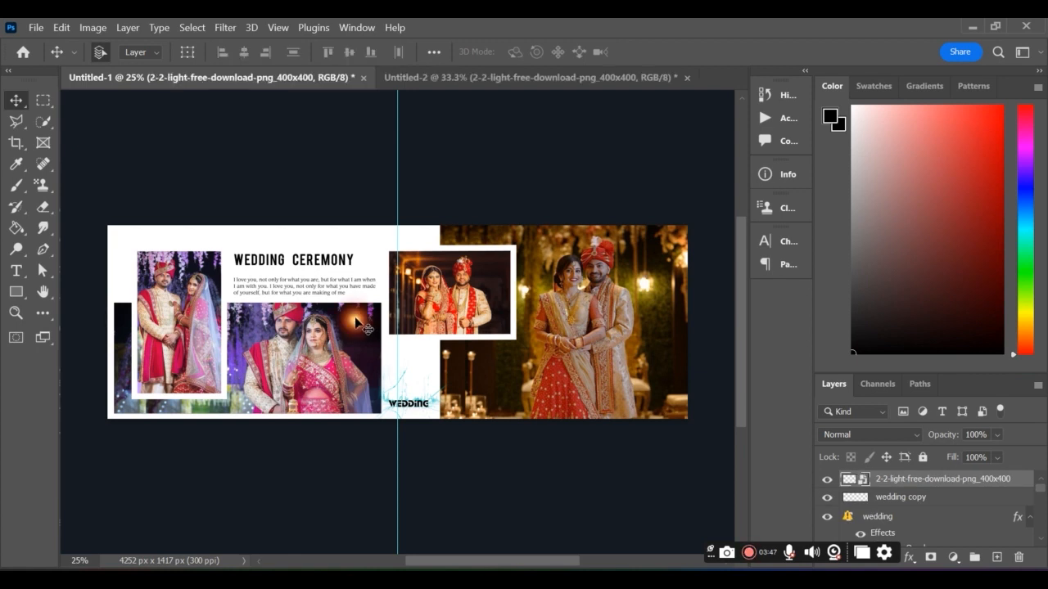
{"action": "left_click", "coordinate": [900, 435]}
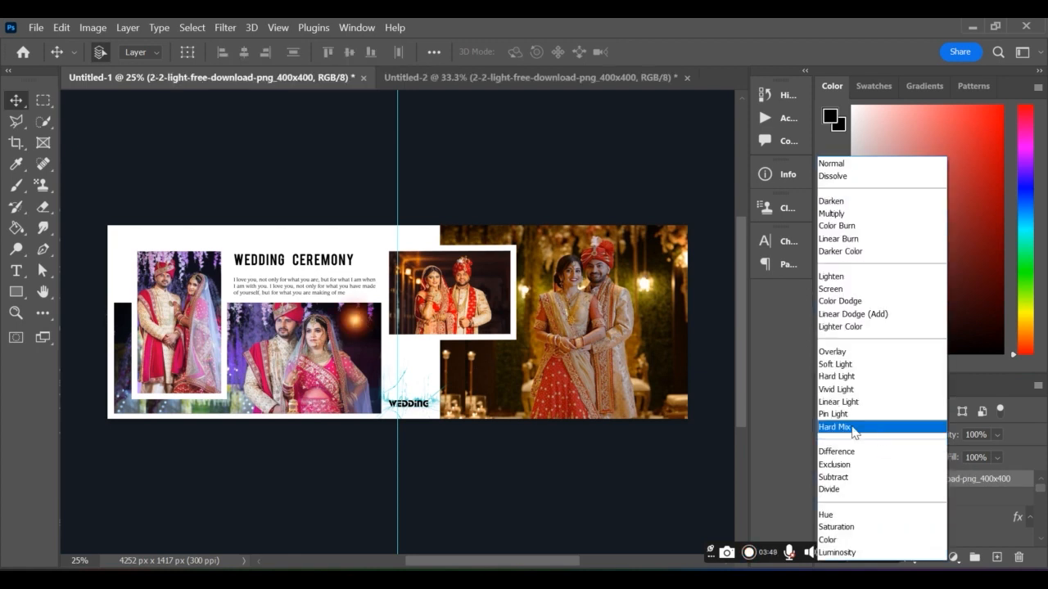
{"action": "left_click", "coordinate": [848, 365]}
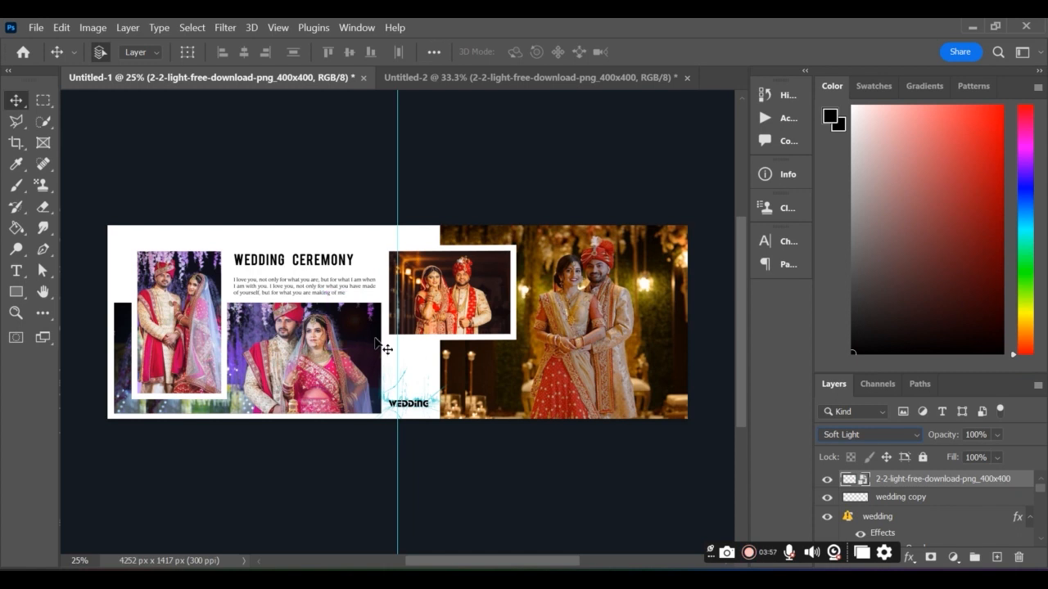
{"action": "double_click", "coordinate": [903, 481]}
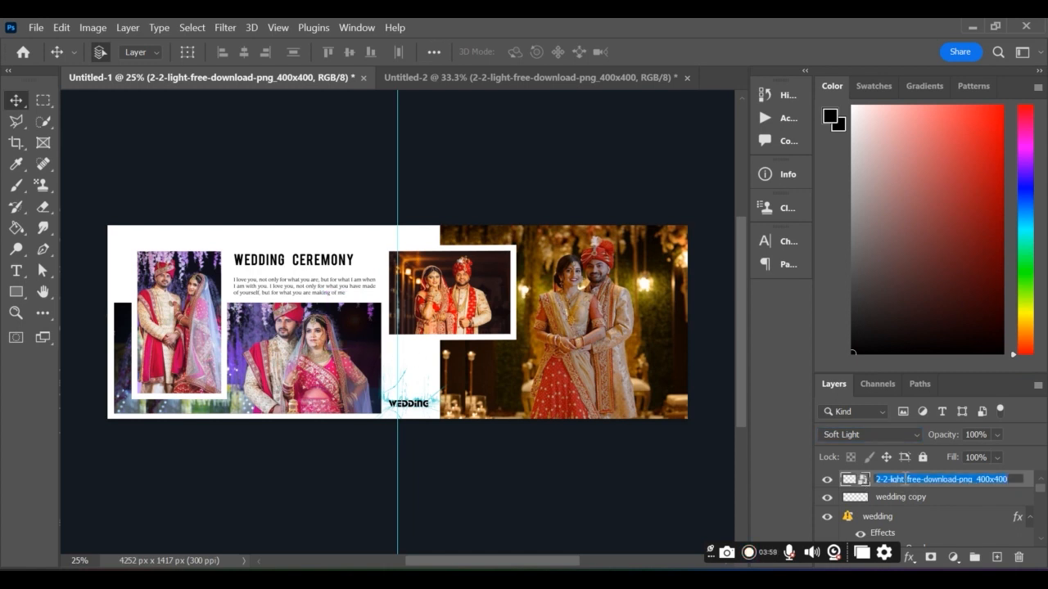
Add a second orange light flare from Untitled-2 over the first one and set its blend mode to Soft Light
{"action": "left_click", "coordinate": [274, 86]}
{"action": "left_click_drag", "start_coordinate": [415, 97], "coordinate": [278, 244]}
{"action": "left_click", "coordinate": [129, 78]}
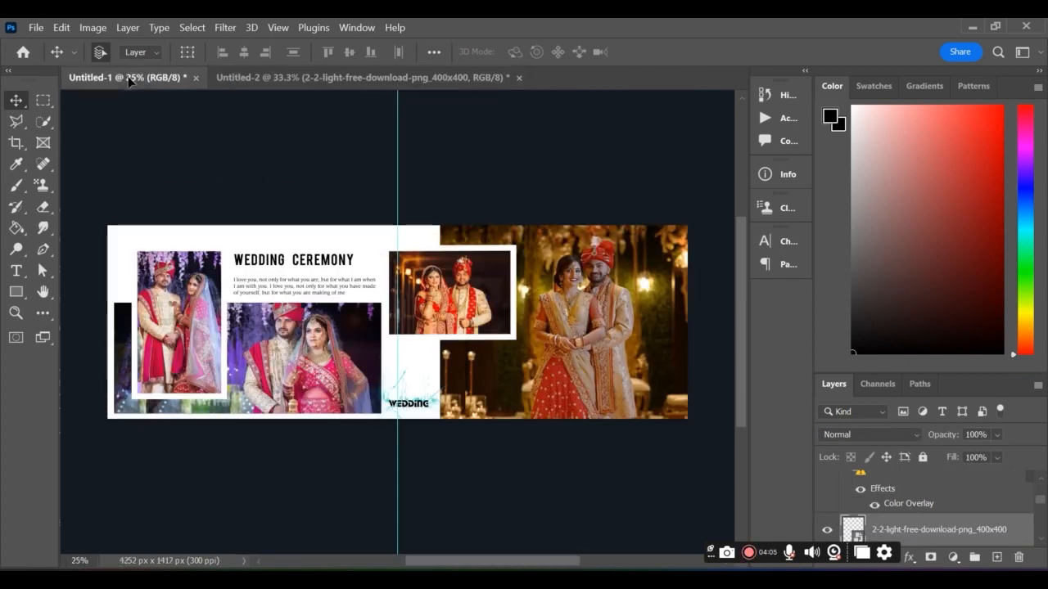
{"action": "left_click_drag", "start_coordinate": [351, 307], "coordinate": [360, 335]}
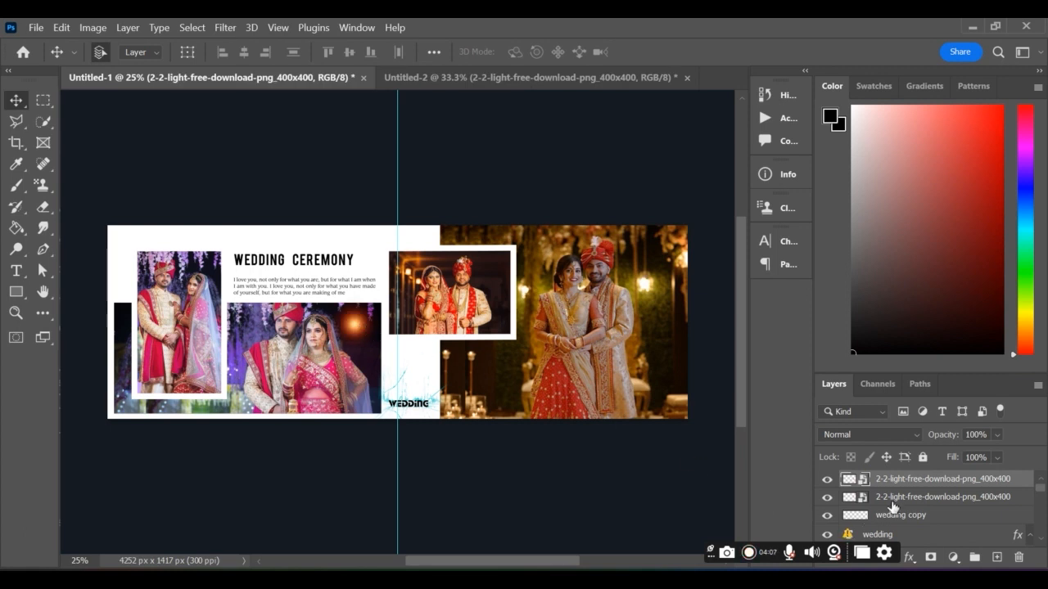
{"action": "left_click", "coordinate": [904, 438]}
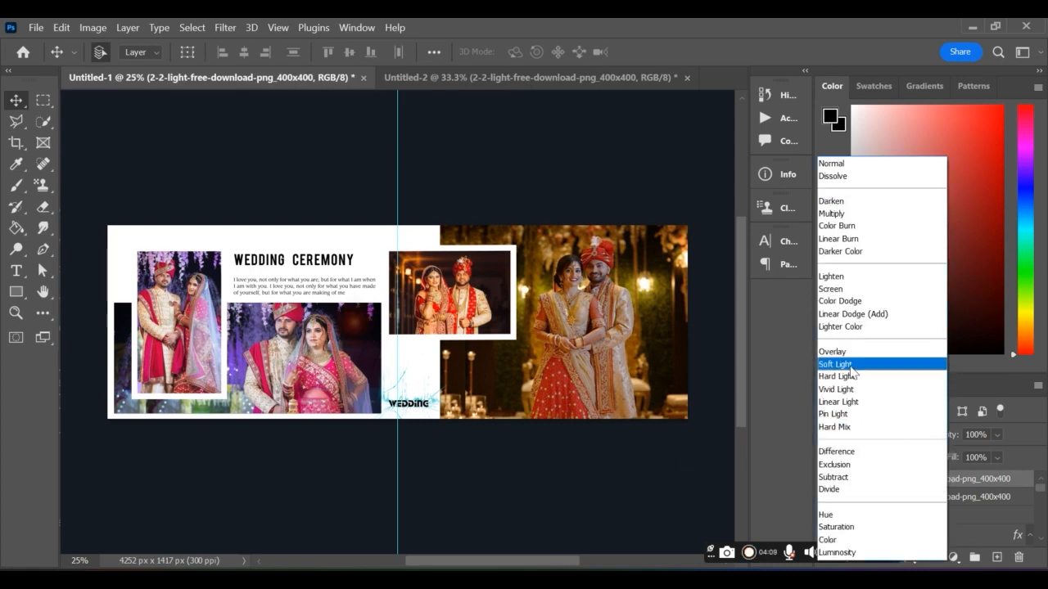
{"action": "left_click", "coordinate": [851, 370]}
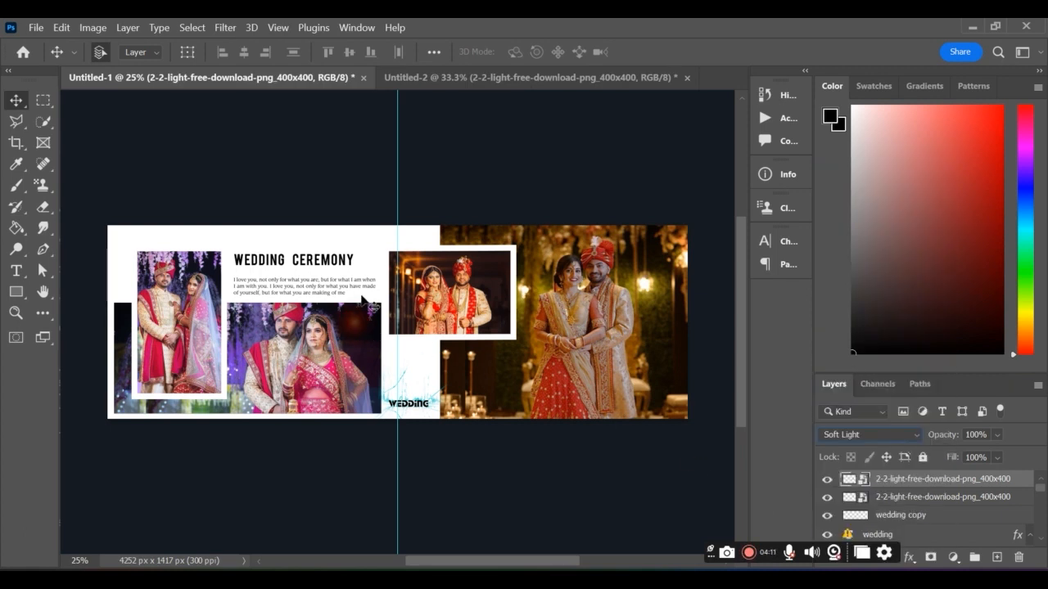
Reposition the second light flare with Free Transform to about X 1789 px, Y 743 px over the wide couple photo
{"action": "key", "text": "ctrl"}
{"action": "double_click", "coordinate": [950, 482]}
{"action": "key", "text": "Return"}
{"action": "right_click", "coordinate": [43, 276]}
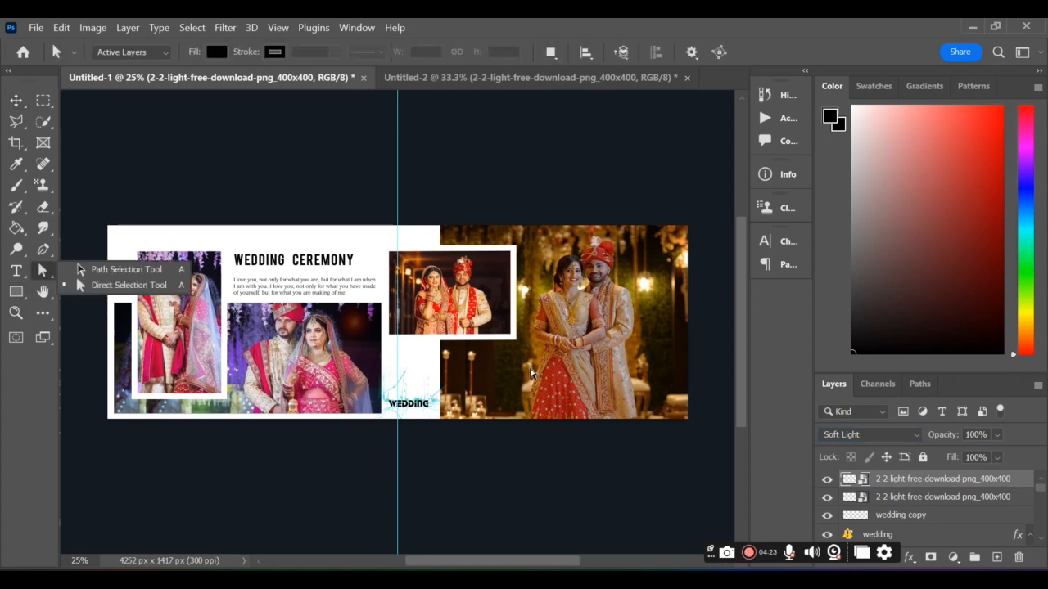
{"action": "key", "text": "ctrl+t"}
{"action": "left_click_drag", "start_coordinate": [350, 350], "coordinate": [337, 440]}
{"action": "left_click_drag", "start_coordinate": [371, 389], "coordinate": [368, 348]}
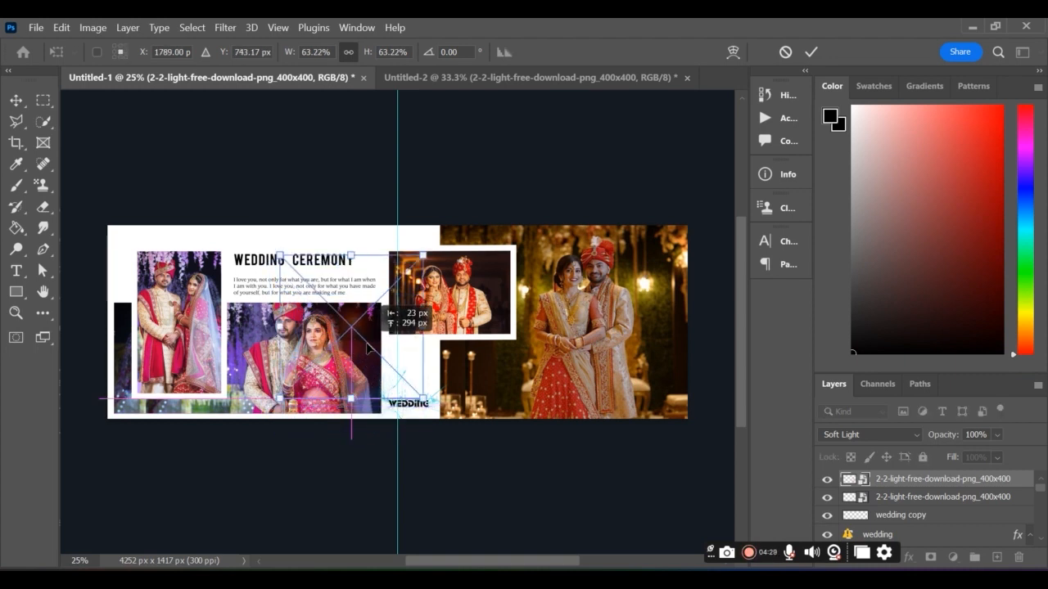
{"action": "key", "text": "Return"}
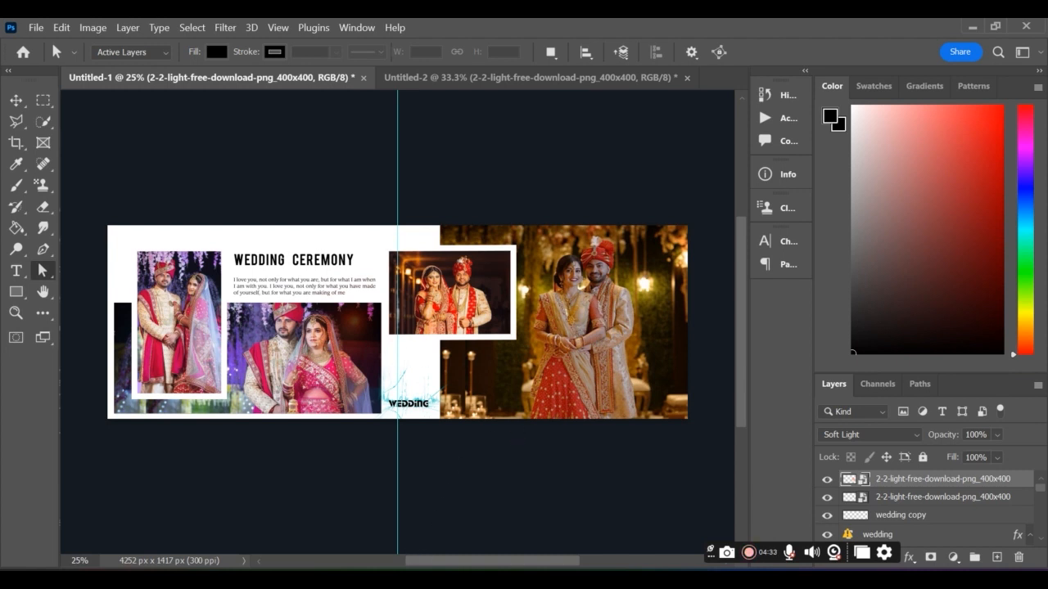
{"action": "mouse_move", "coordinate": [467, 564]}
{"action": "left_mouse_down"}
{"action": "mouse_move", "coordinate": [445, 561]}
{"action": "mouse_move", "coordinate": [470, 561]}
{"action": "mouse_move", "coordinate": [454, 564]}
{"action": "mouse_move", "coordinate": [467, 565]}
{"action": "mouse_move", "coordinate": [458, 557]}
{"action": "left_mouse_up"}
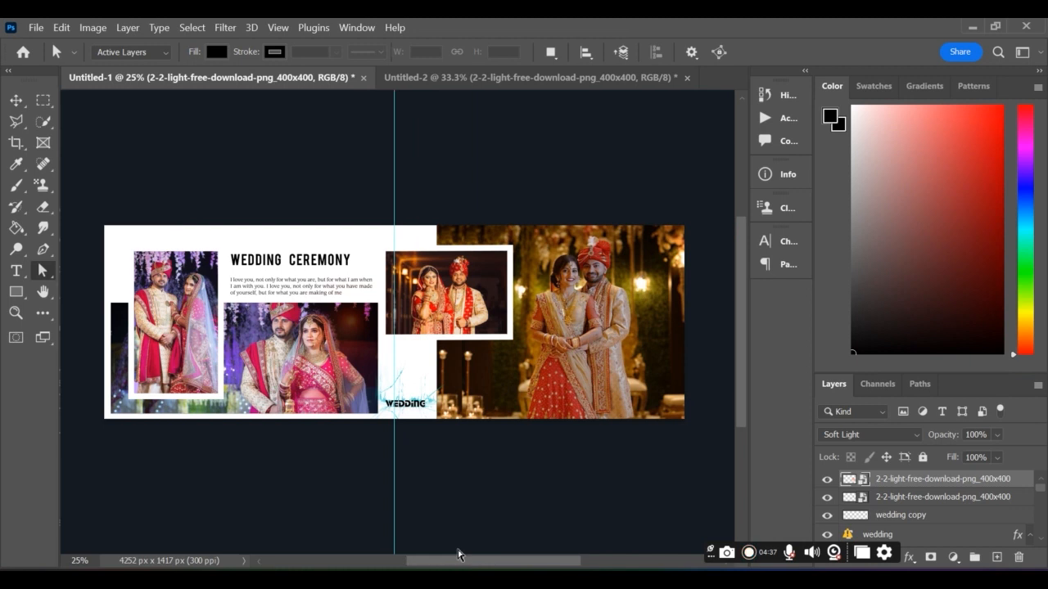
{"action": "mouse_move", "coordinate": [536, 583]}
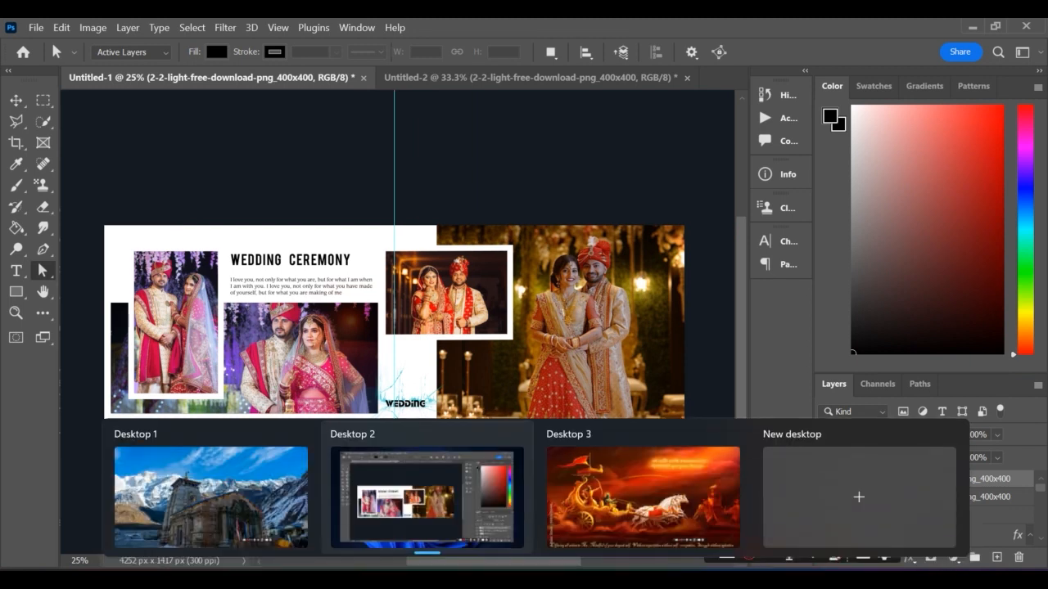